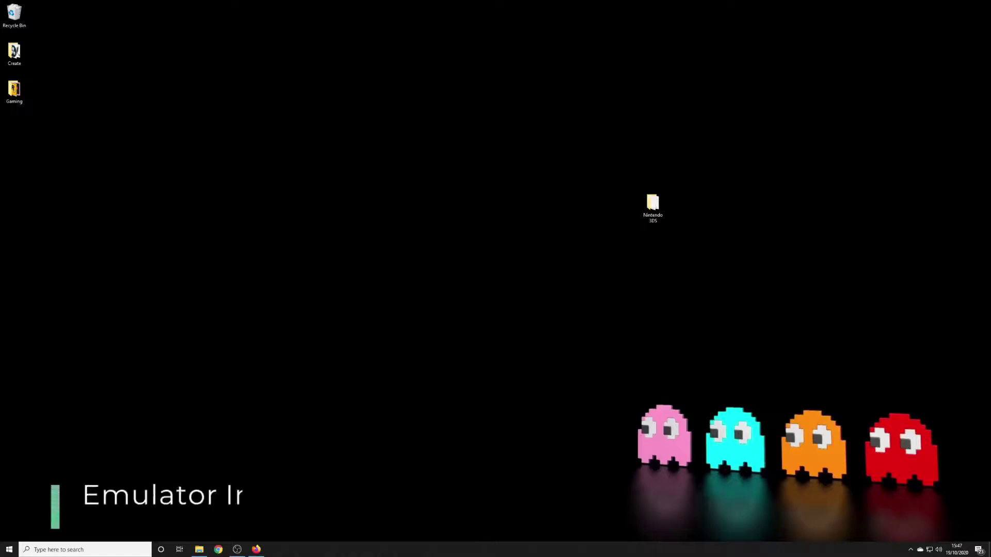
# Step: In Firefox, download the Windows x64 version of Citra, saving the setup file citra-setup-windows.exe
pyautogui.click(257, 549)
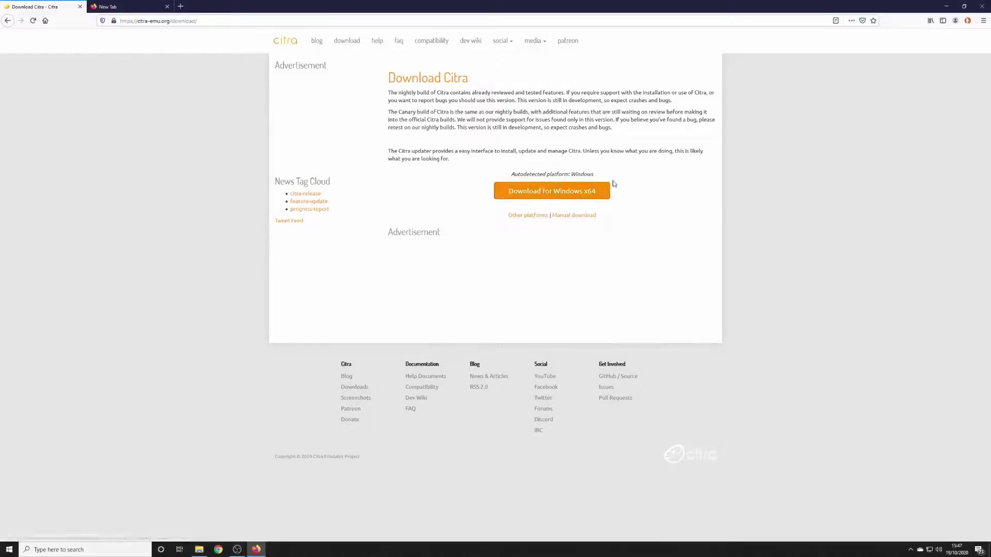
pyautogui.click(562, 192)
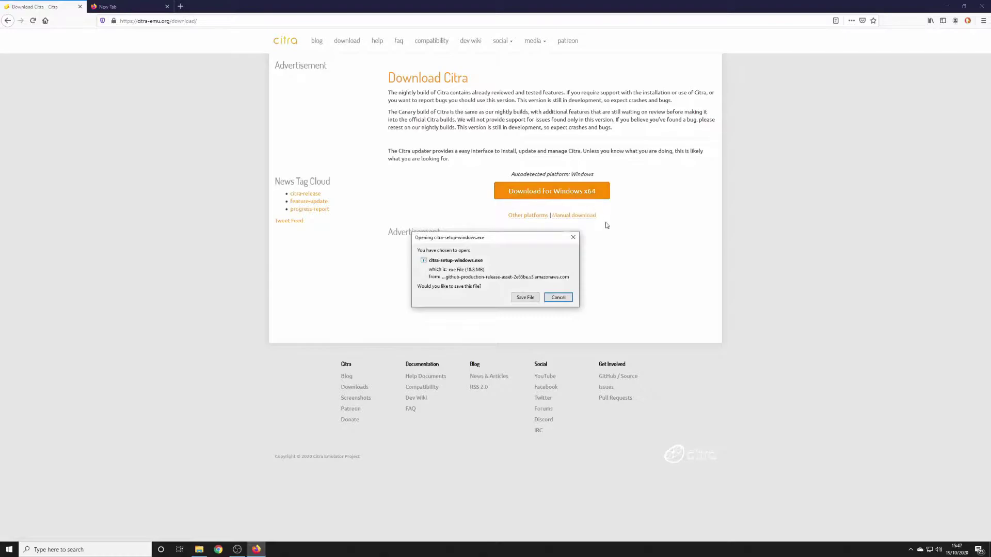
pyautogui.click(522, 298)
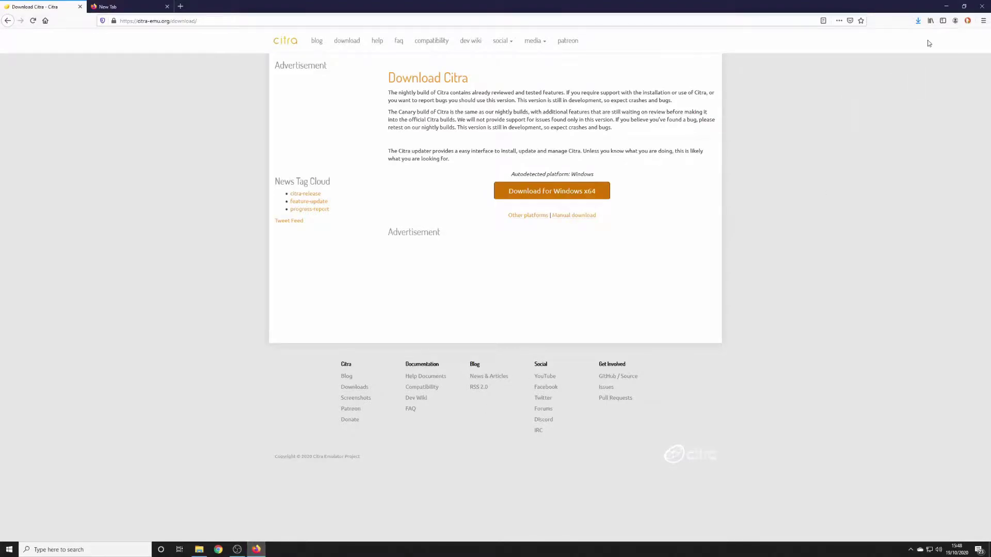
pyautogui.click(945, 7)
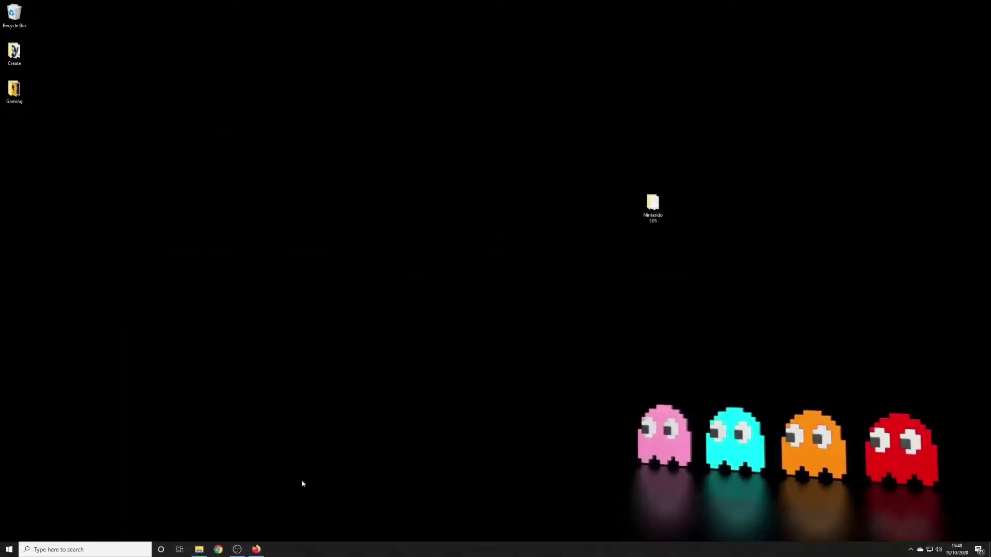
# Step: Run citra-setup-windows.exe from the Downloads folder, keeping the default installation folder and choosing only the Citra Nightly component
pyautogui.click(198, 549)
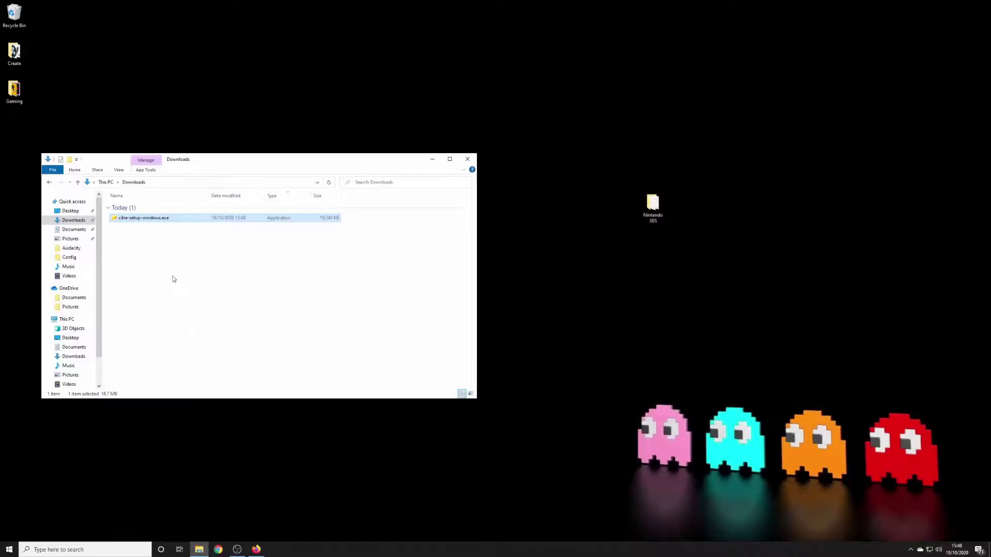
pyautogui.doubleClick(140, 219)
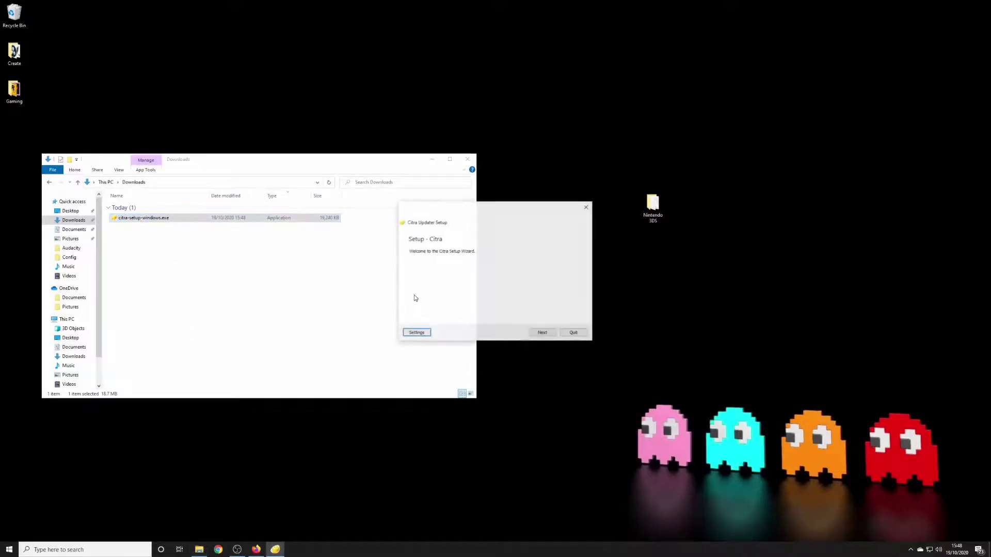
pyautogui.click(542, 332)
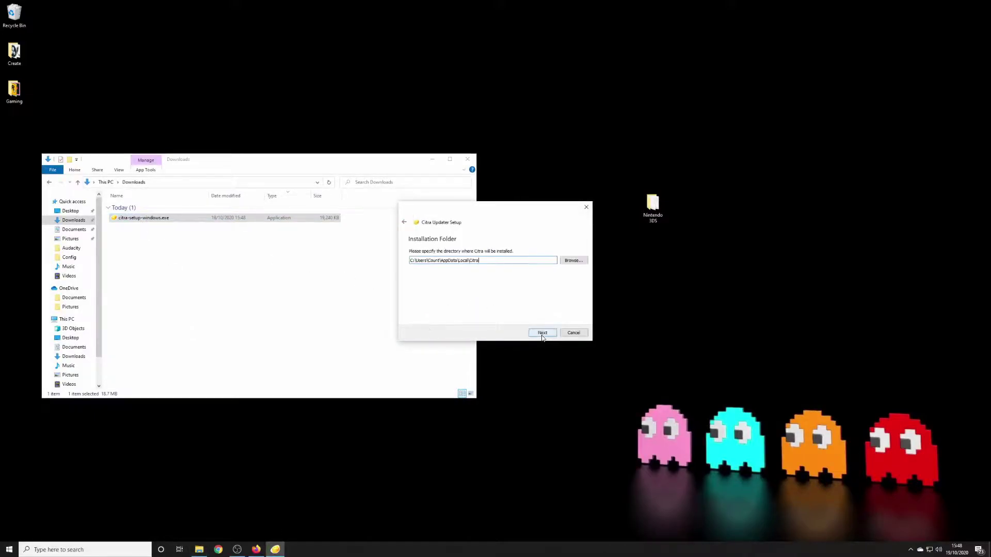
pyautogui.click(542, 335)
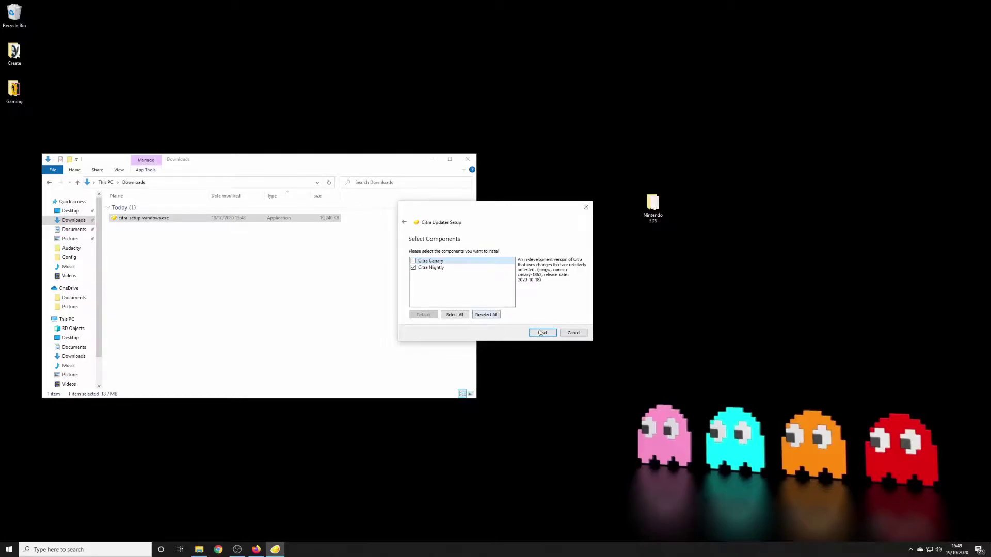
pyautogui.click(426, 268)
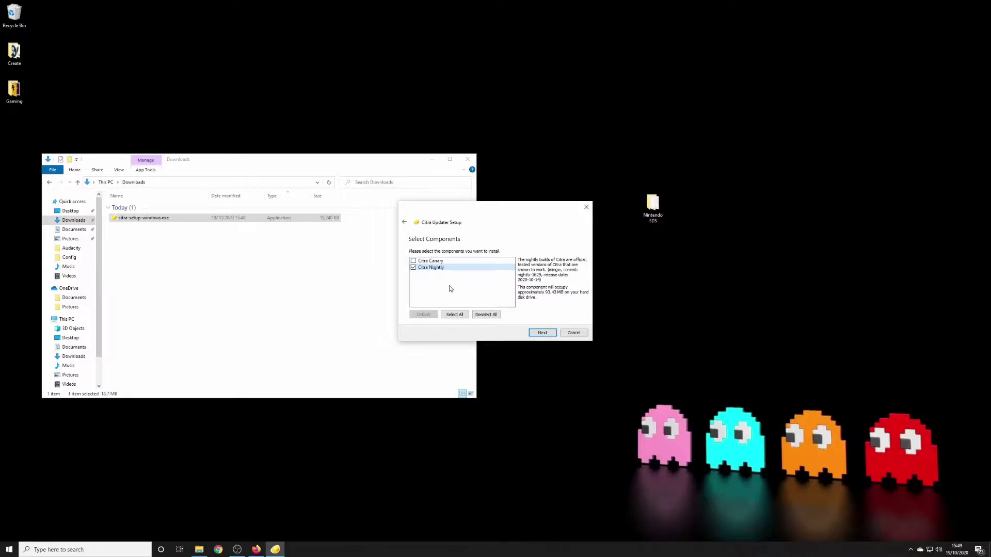
pyautogui.click(543, 333)
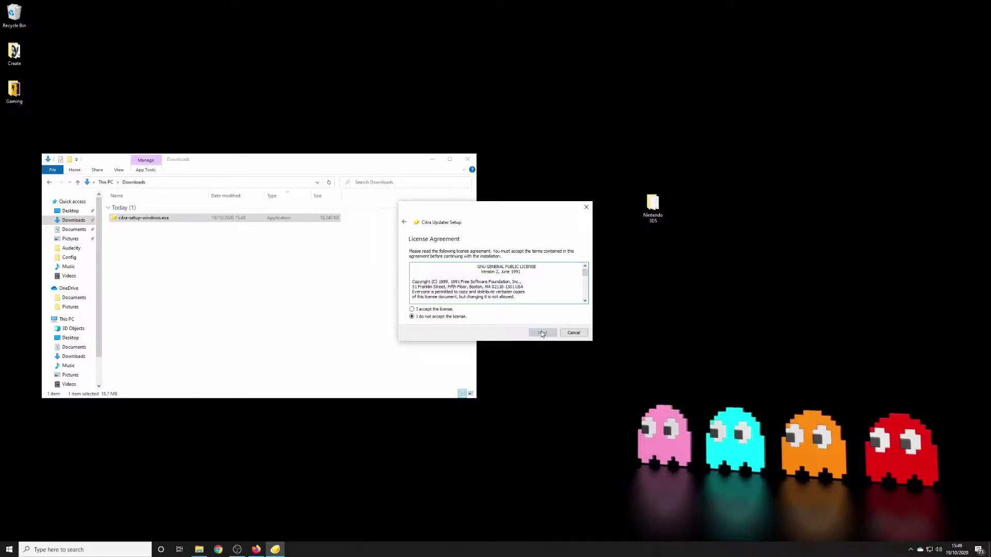
# Step: Accept the license agreement, install Citra and finish the setup wizard
pyautogui.click(449, 310)
pyautogui.click(542, 334)
pyautogui.click(543, 333)
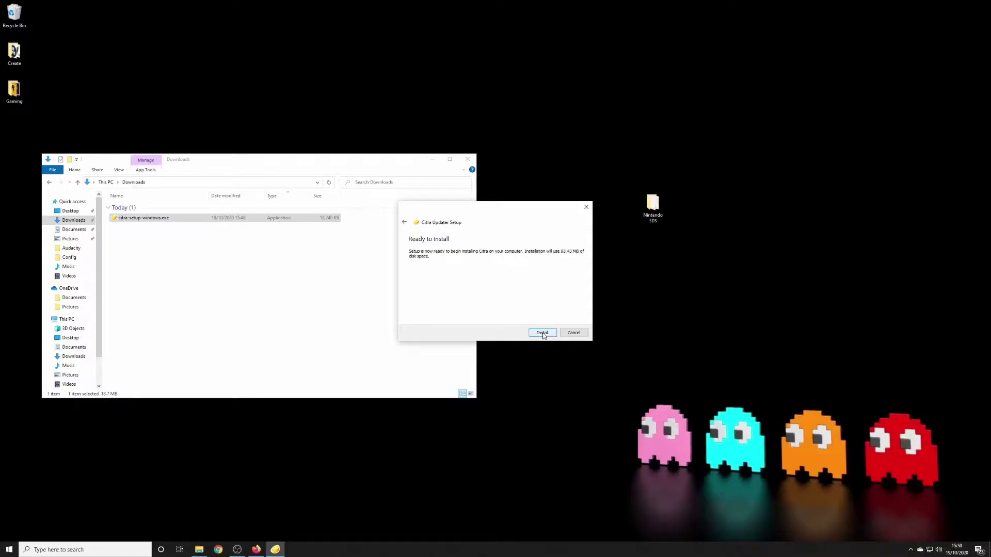
pyautogui.click(544, 335)
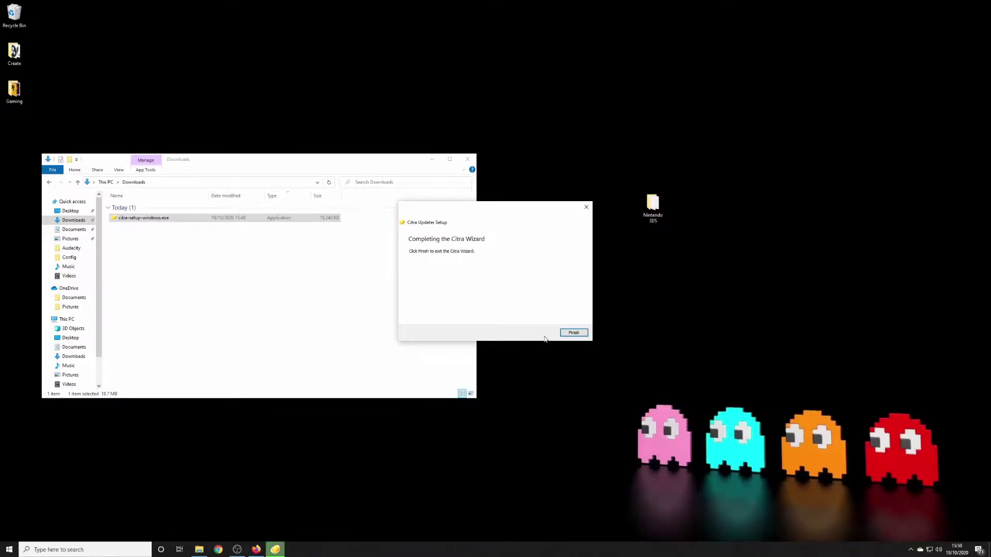
pyautogui.click(568, 334)
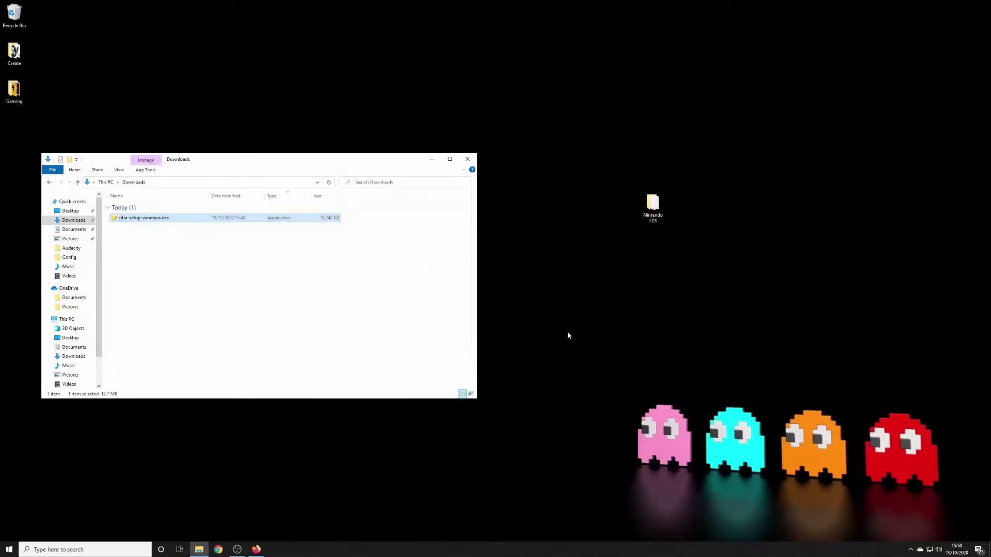
pyautogui.click(431, 159)
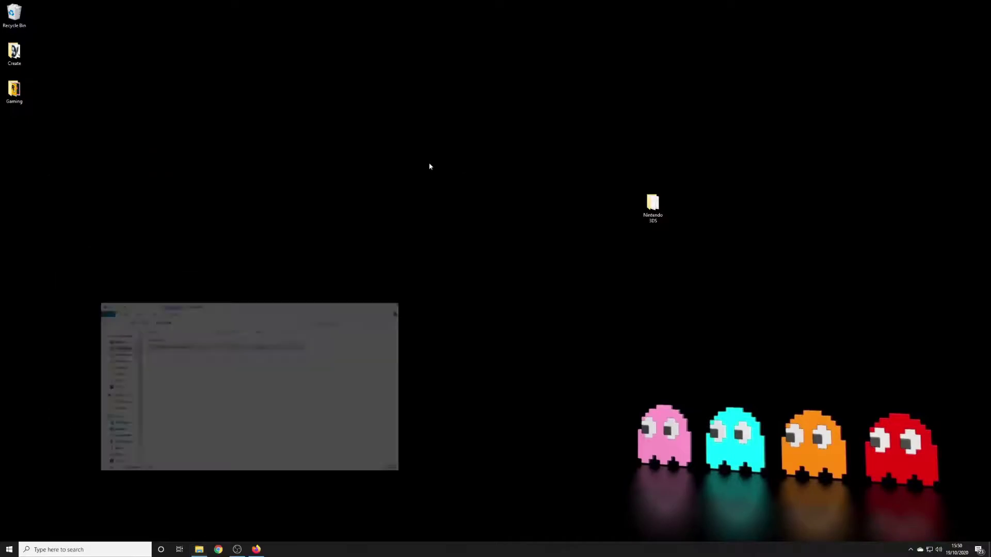
# Step: Launch the installed Citra Nightly emulator and agree to share anonymous usage data
pyautogui.press('super')
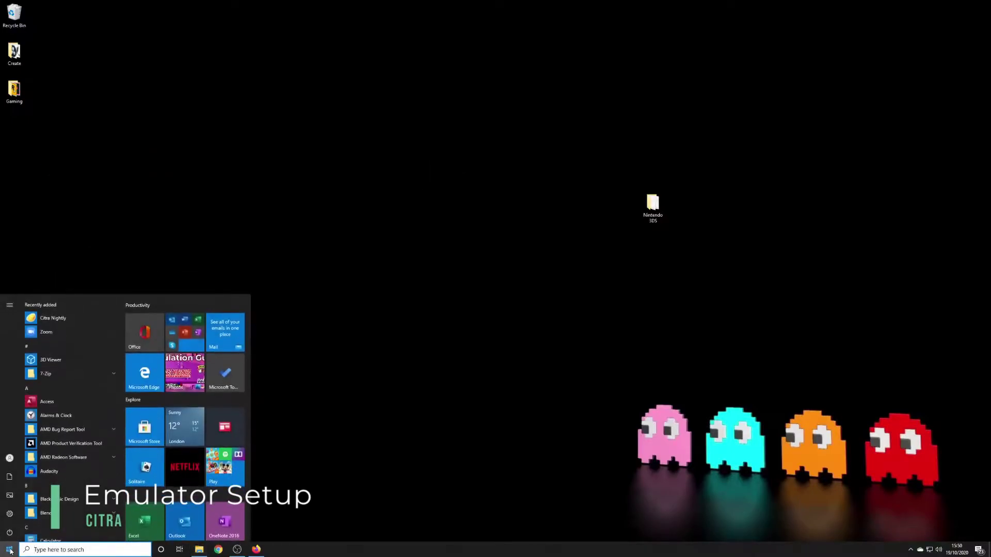
pyautogui.scroll(-3, 71, 412)
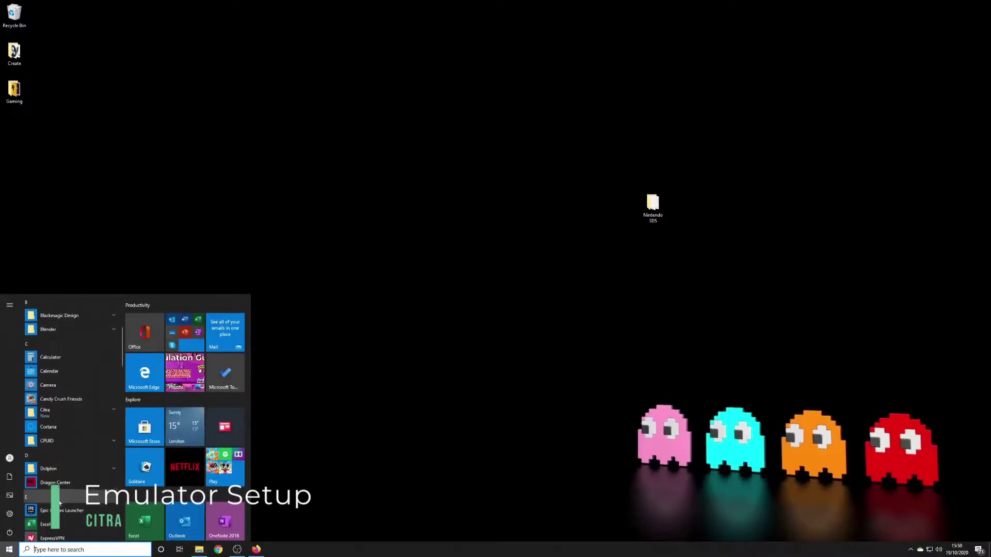
pyautogui.click(71, 412)
pyautogui.click(76, 424)
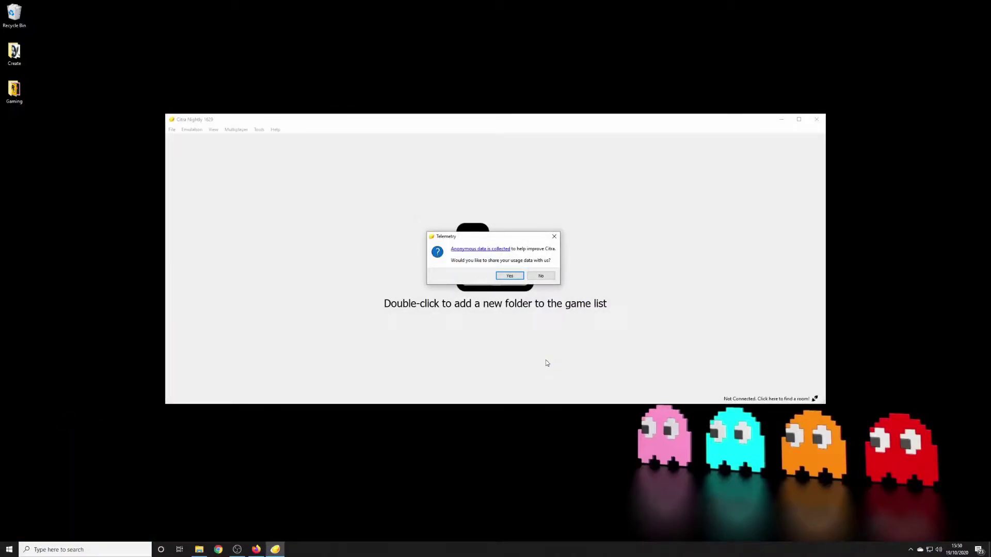
pyautogui.click(510, 277)
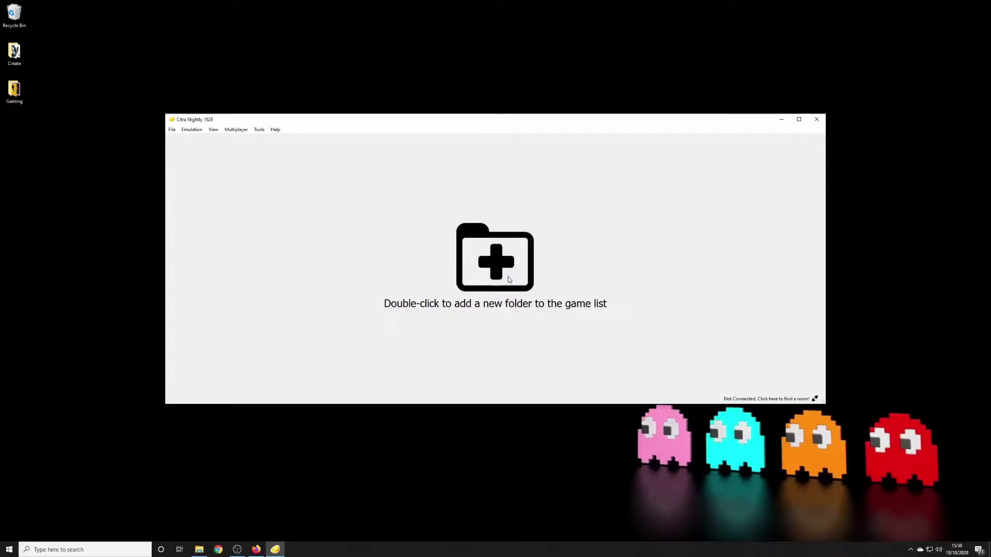
# Step: Add the Nintendo 3DS folder from the Desktop to the game list and look through the listed games
pyautogui.doubleClick(509, 279)
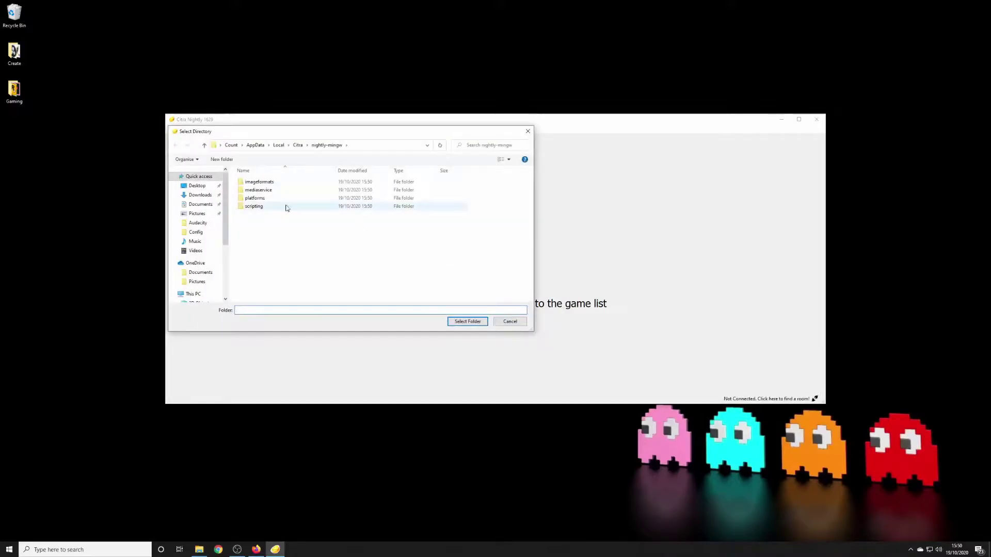
pyautogui.click(197, 185)
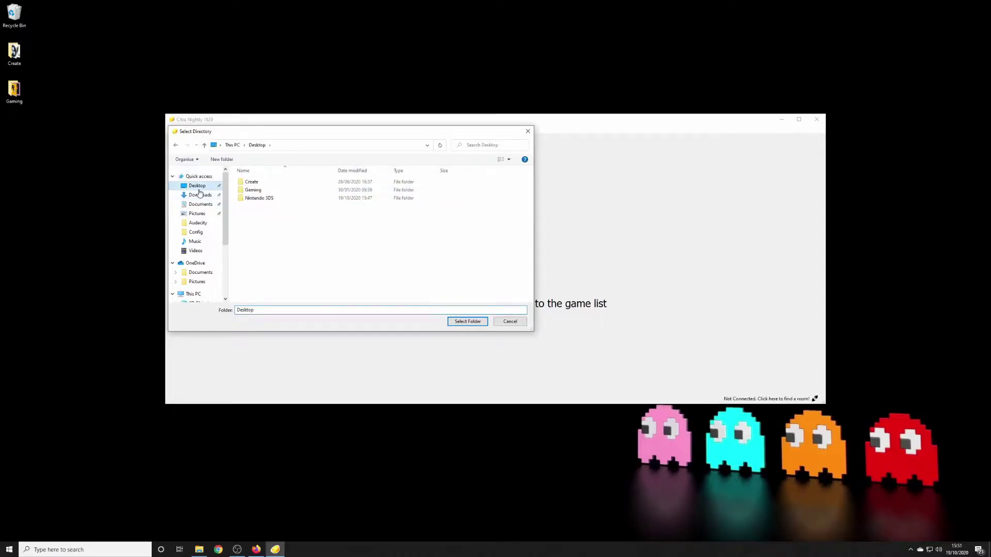
pyautogui.click(256, 198)
pyautogui.click(467, 321)
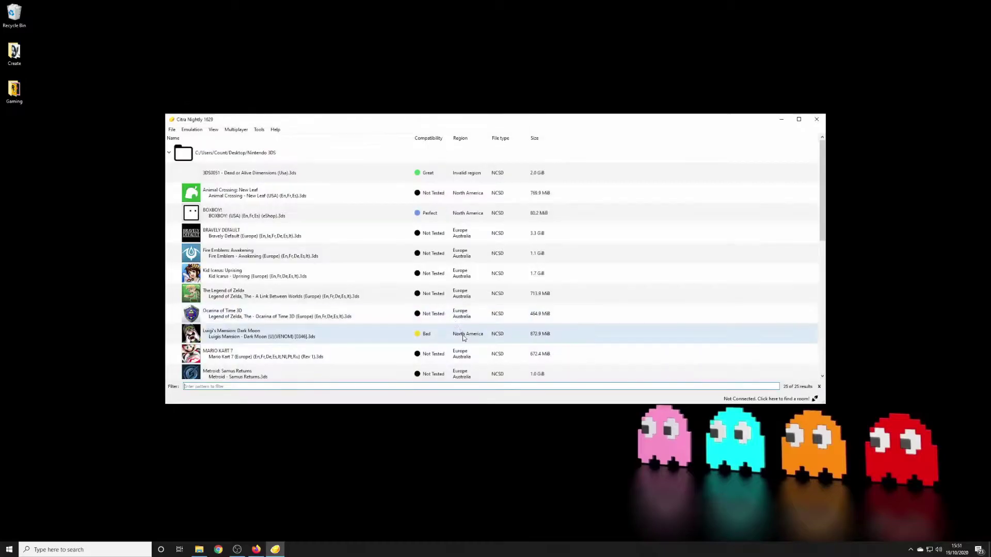
pyautogui.scroll(-5, 255, 255)
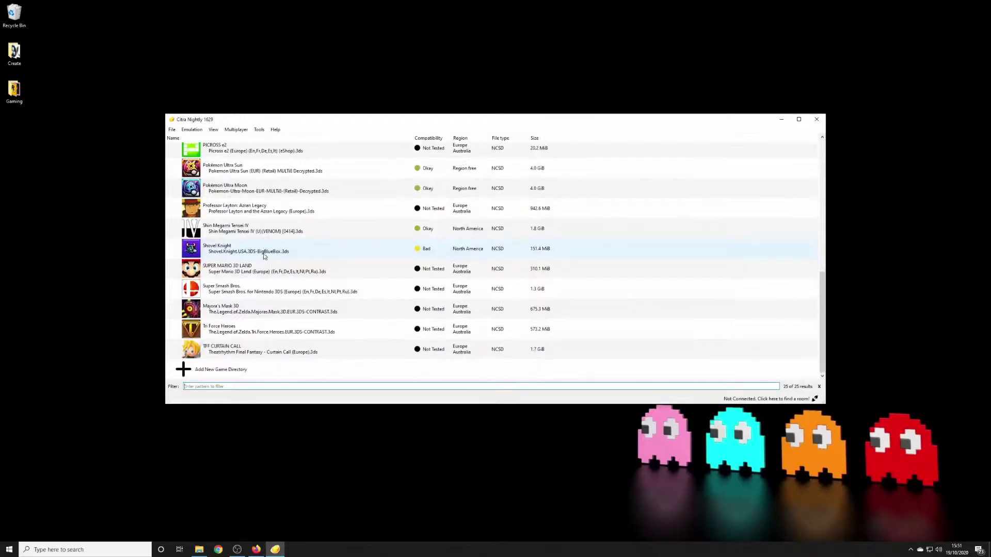
pyautogui.scroll(5, 278, 317)
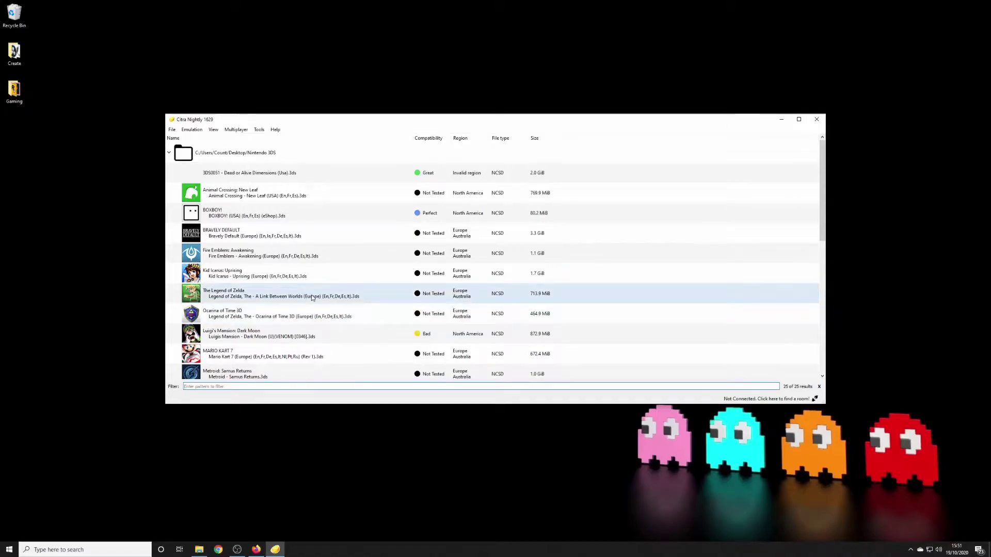
# Step: Review the emulator configuration pages for General, Web, Debug, UI, System, Graphics and Audio settings
pyautogui.click(191, 130)
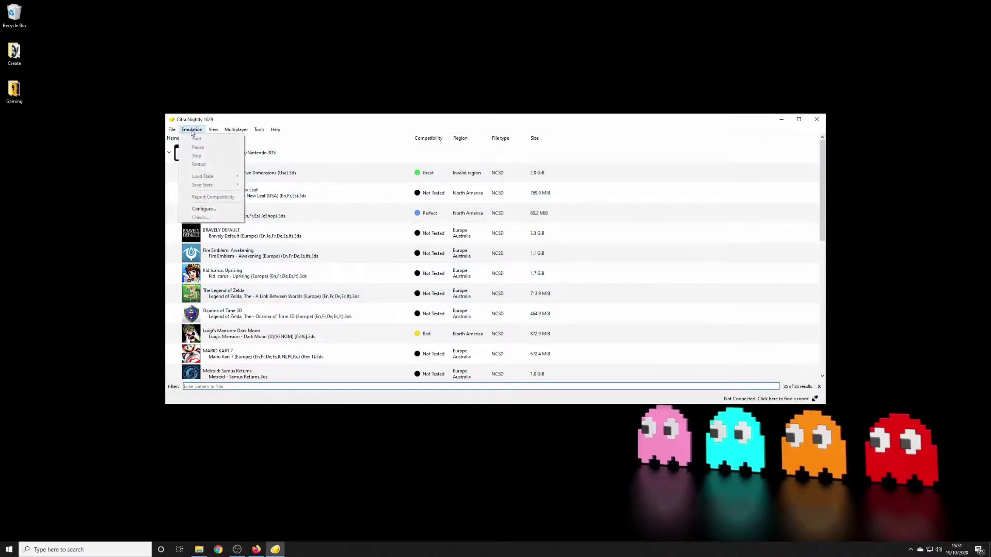
pyautogui.click(217, 209)
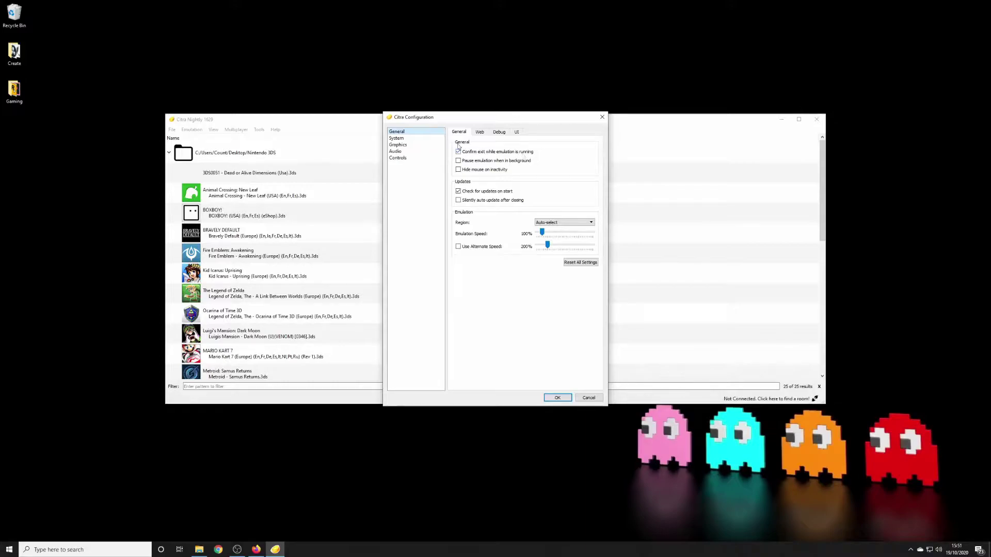
pyautogui.click(480, 132)
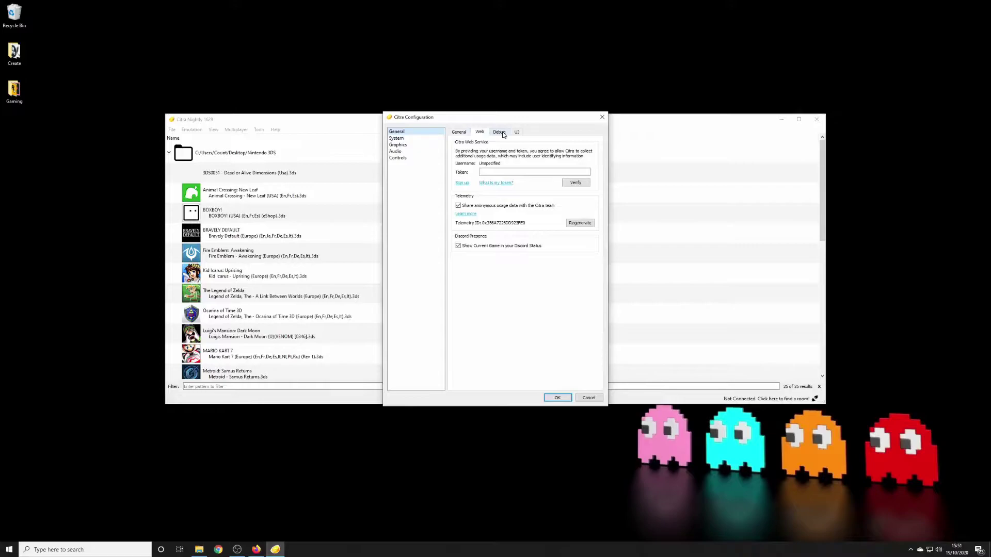
pyautogui.click(500, 133)
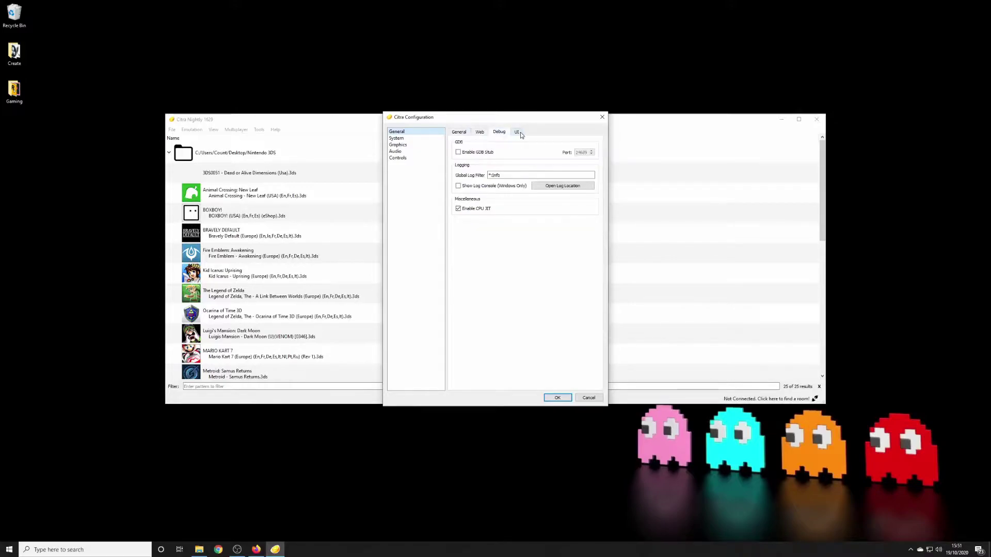
pyautogui.click(518, 132)
pyautogui.click(408, 138)
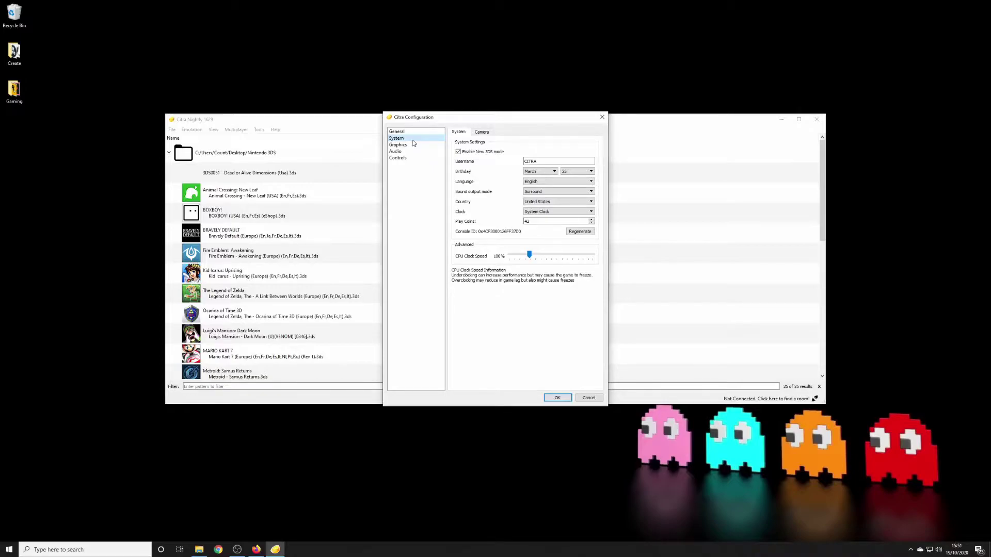
pyautogui.click(400, 146)
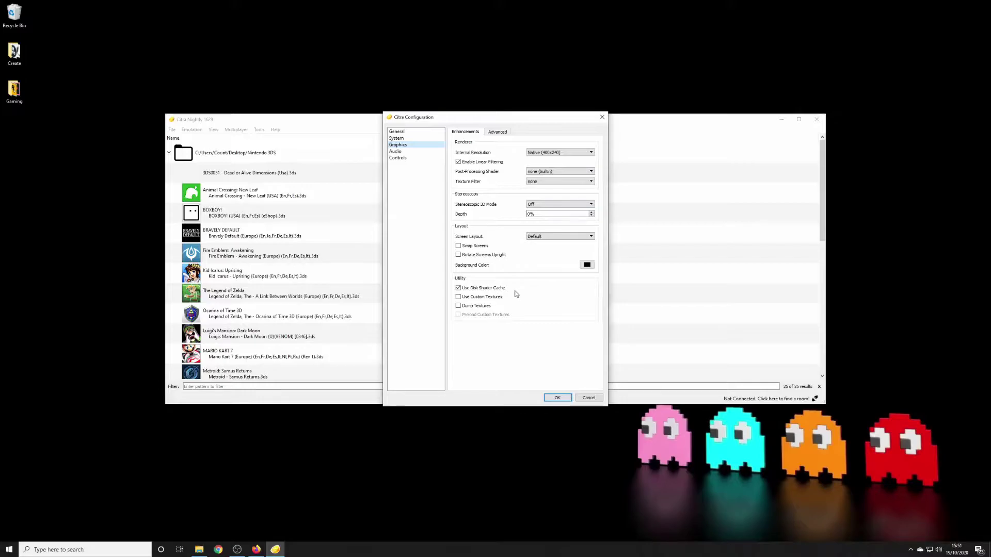
pyautogui.click(400, 152)
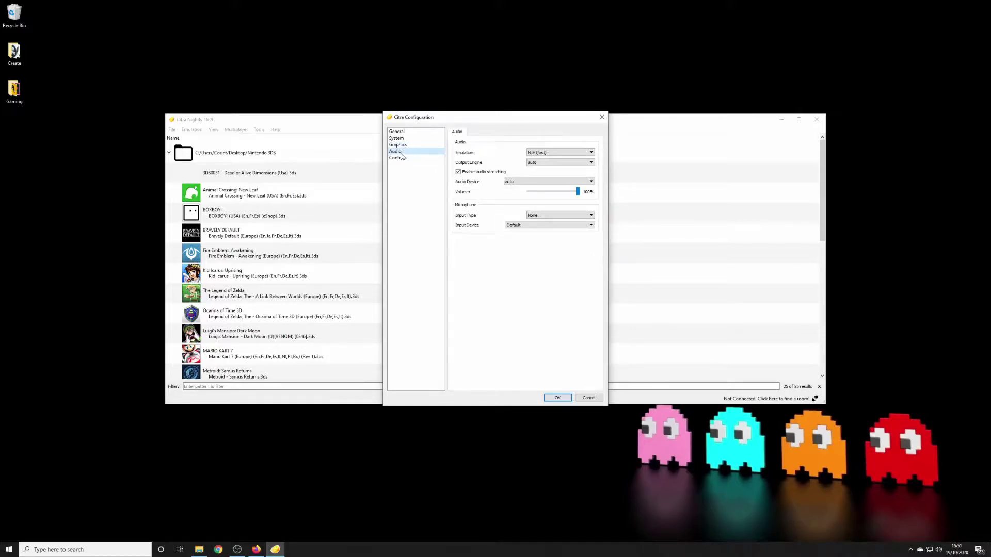
# Step: Map the A, B, X and Y controls to gamepad Buttons 0, 1, 2 and 3, and the Circle Pad to stick Axes 0 and 1
pyautogui.click(402, 158)
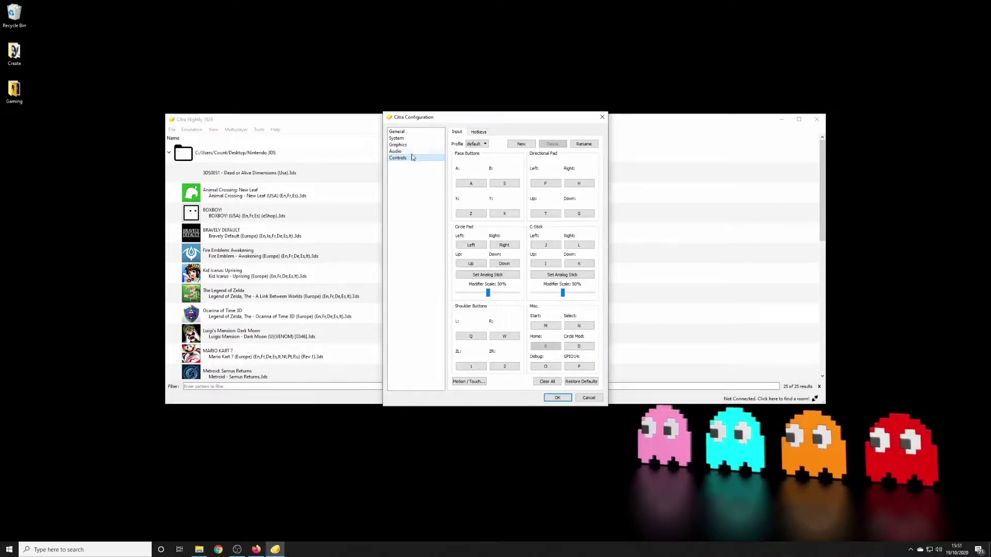
pyautogui.click(484, 145)
pyautogui.click(486, 149)
pyautogui.click(471, 186)
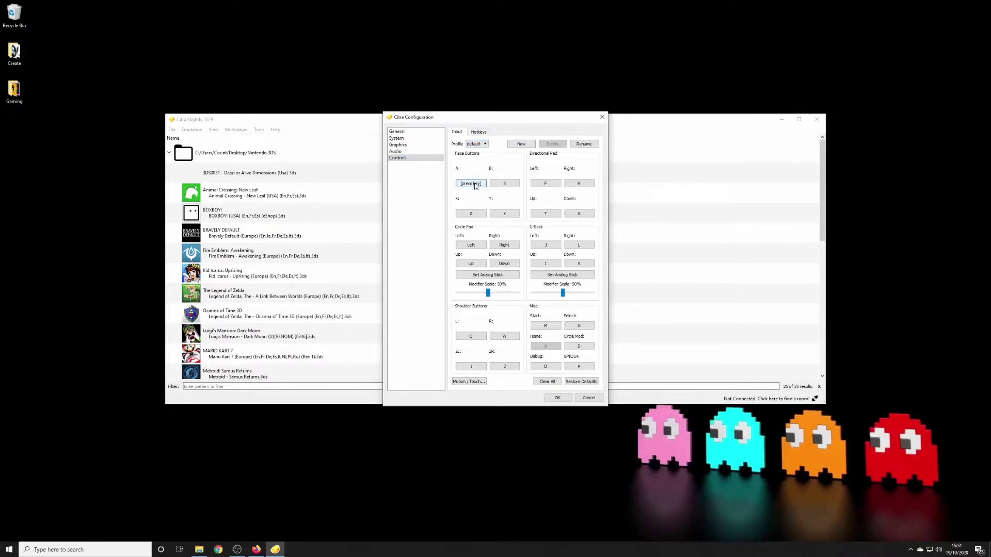
pyautogui.press('a')
pyautogui.click(475, 184)
pyautogui.click(502, 184)
pyautogui.click(470, 213)
pyautogui.click(504, 214)
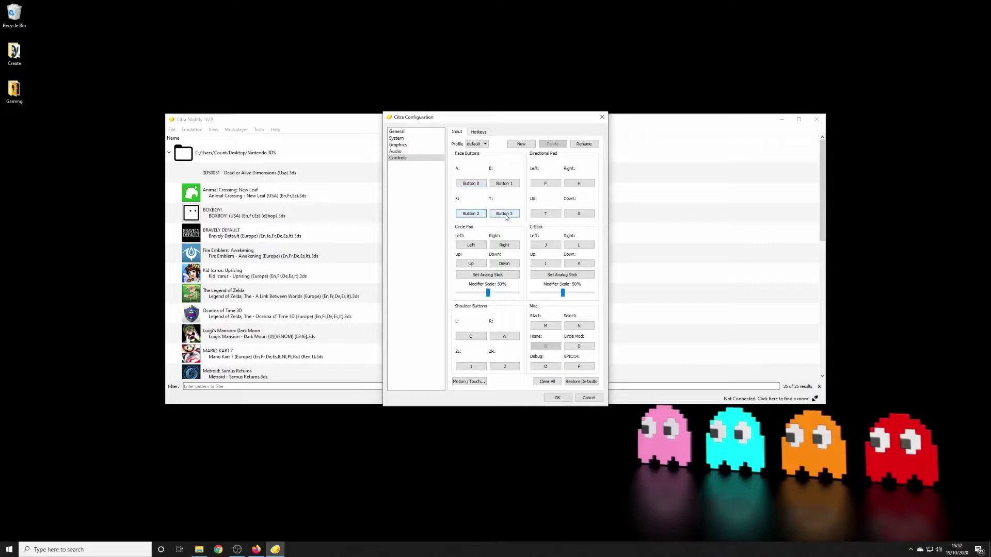
pyautogui.click(487, 279)
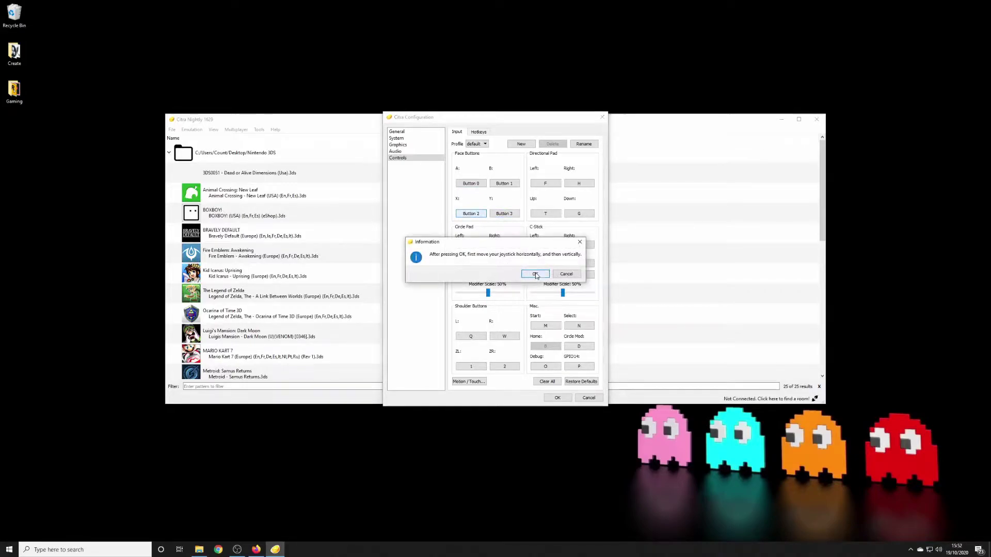
pyautogui.click(535, 274)
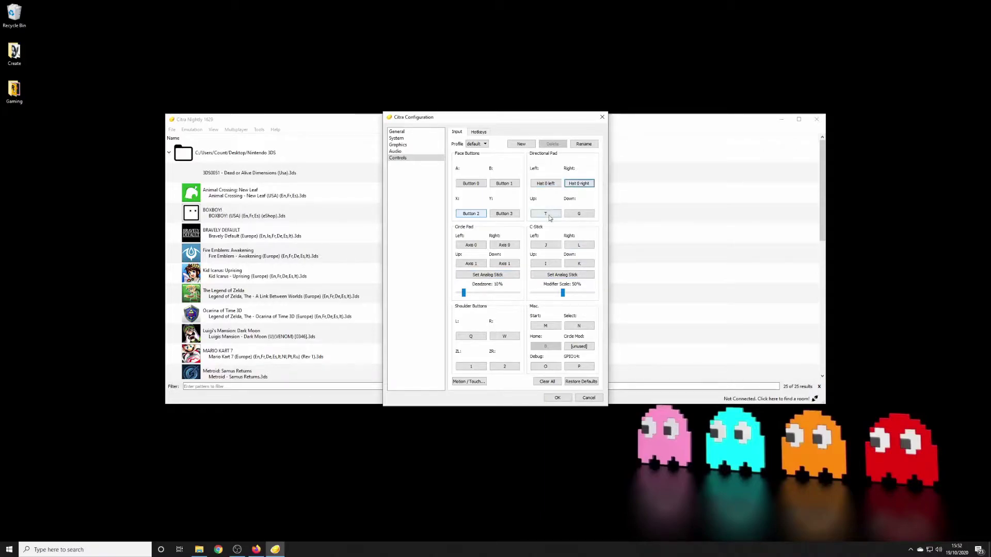
# Step: Map the directional pad to Hat 0 and the C-Stick to stick Axes 3 and 4
pyautogui.click(551, 275)
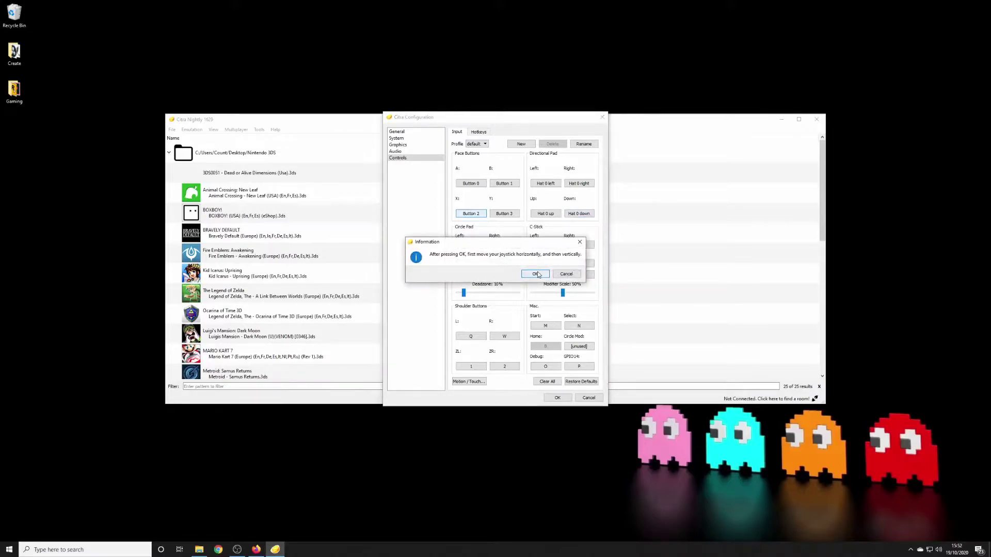
pyautogui.click(534, 274)
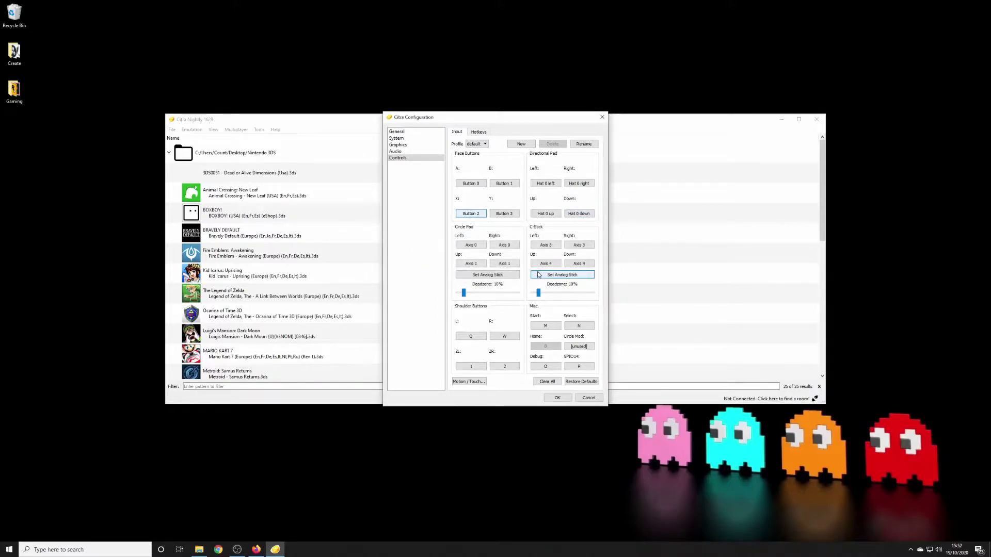
# Step: Map L, R, ZL and ZR to Buttons 4 and 5 and Axes 2- and 5-, Start and Select to Buttons 7 and 6, and save
pyautogui.click(472, 337)
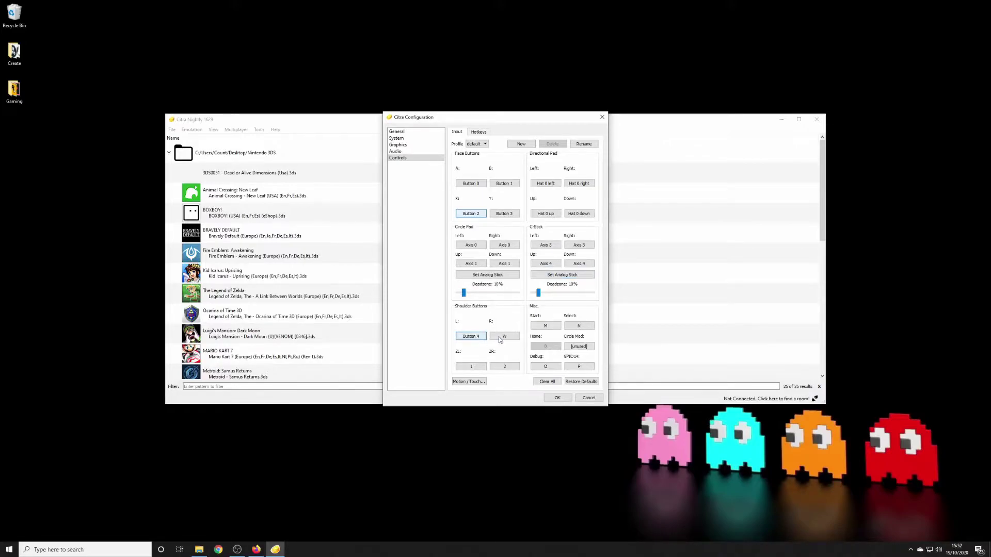
pyautogui.click(503, 337)
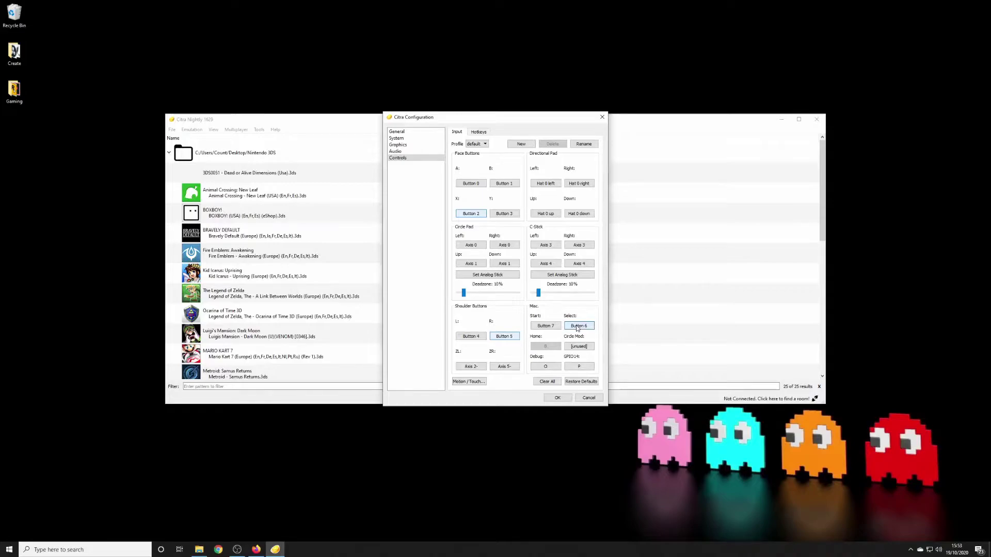
pyautogui.click(479, 133)
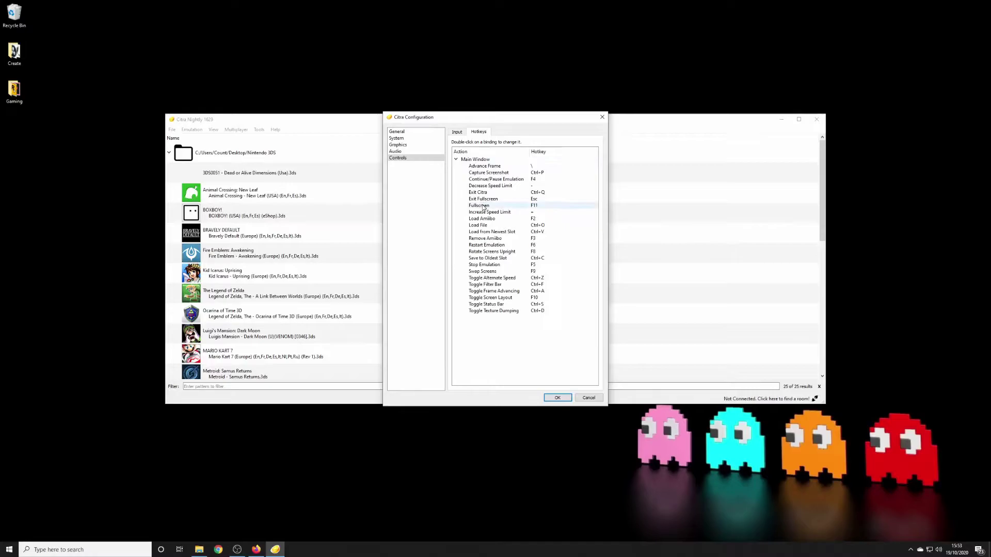
pyautogui.click(546, 398)
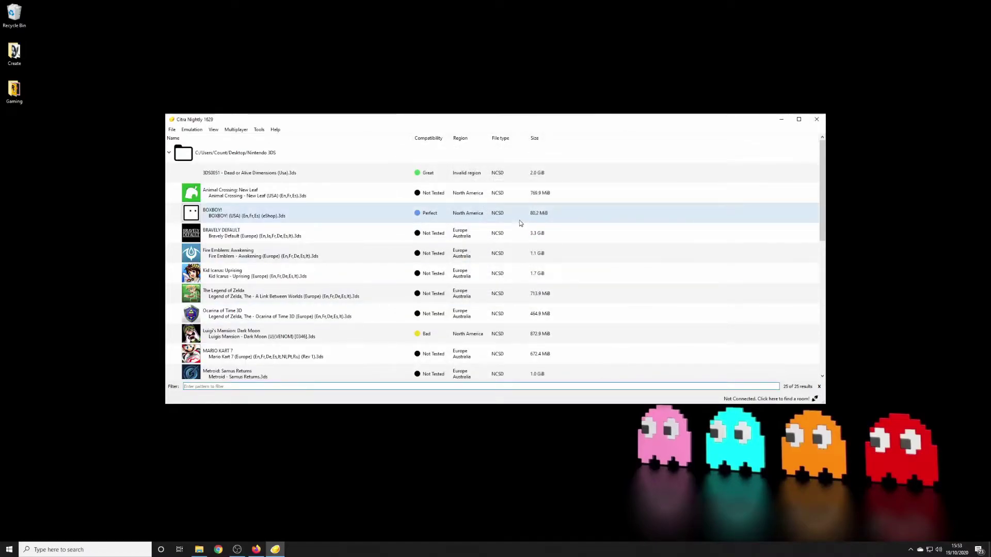
# Step: Launch Mario Kart 7 from the game list, allow the emulator through the firewall, and dismiss the Mii character notice
pyautogui.scroll(-3, 276, 198)
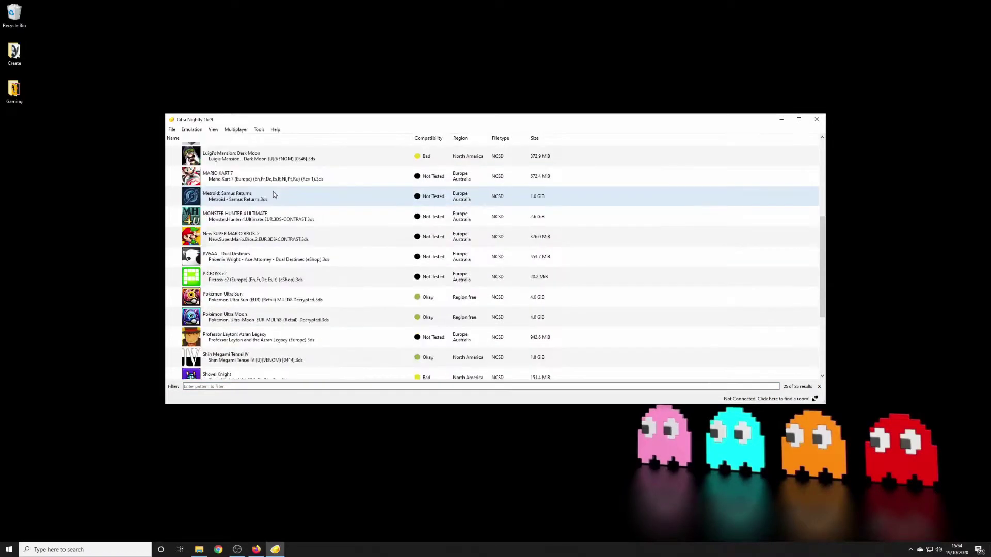
pyautogui.doubleClick(271, 176)
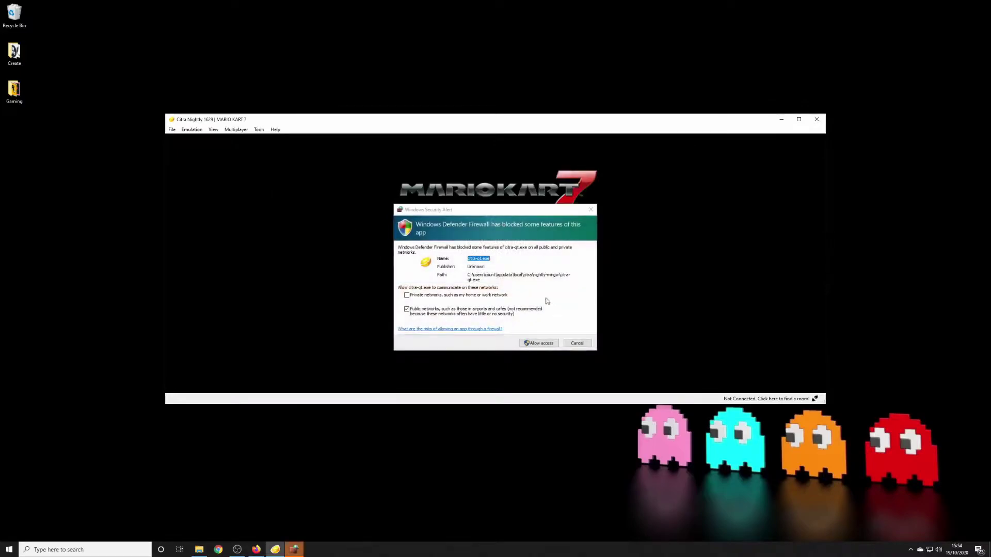
pyautogui.click(542, 345)
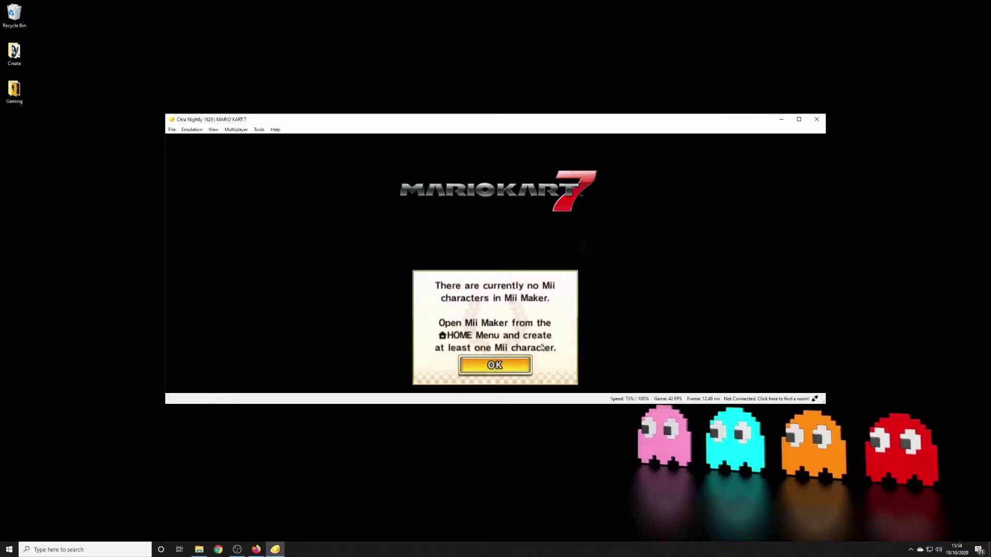
pyautogui.click(503, 367)
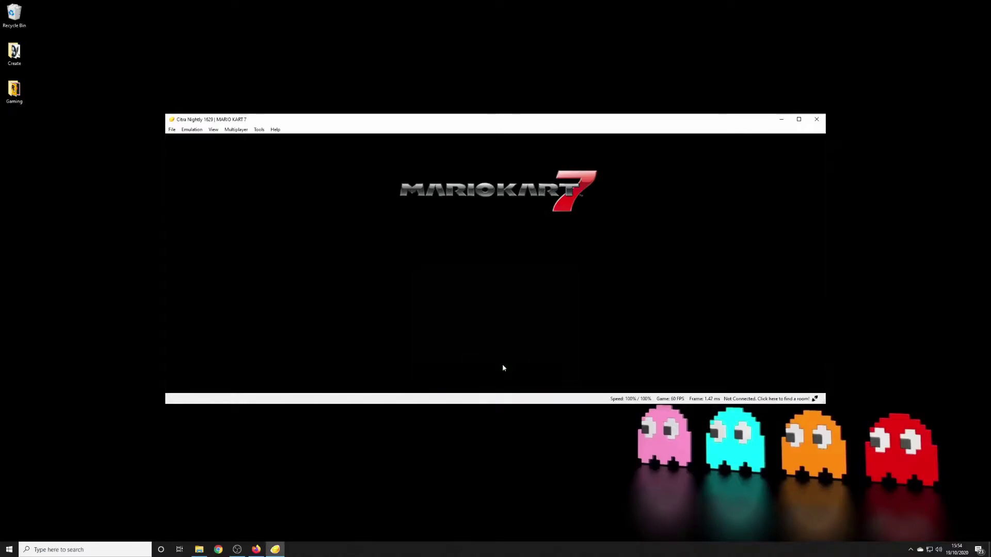
# Step: Set the screen layout to Large Screen and start the Single Player mode in Mario Kart 7
pyautogui.click(213, 130)
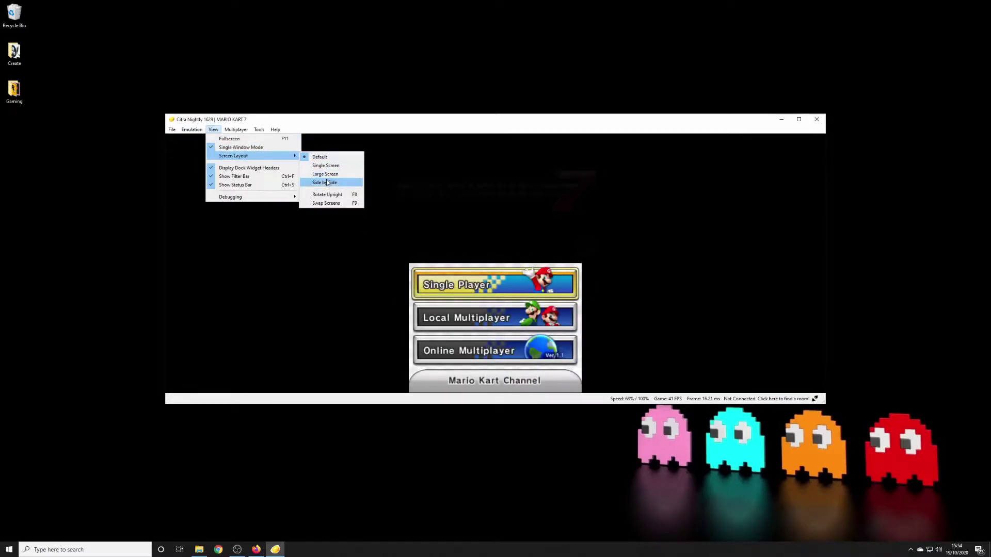
pyautogui.click(329, 175)
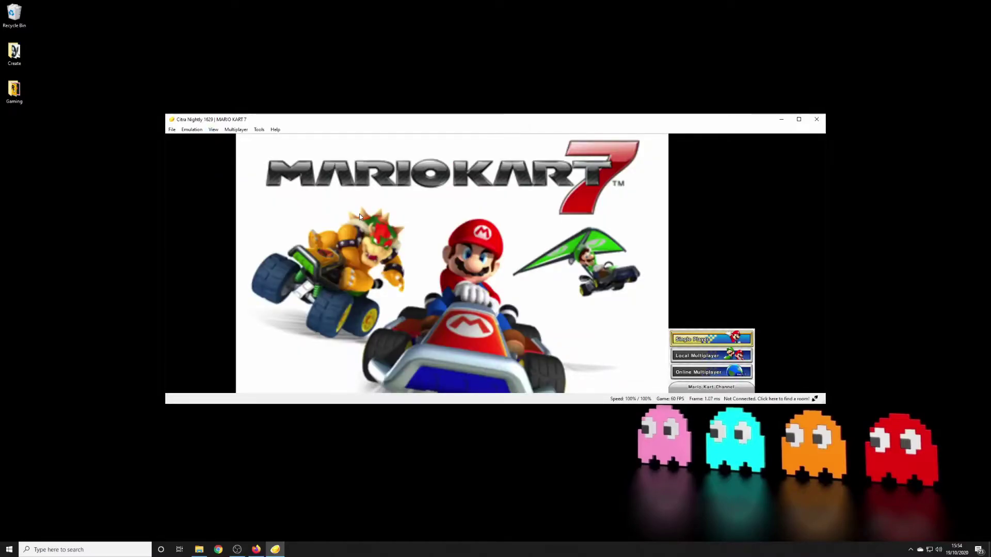
pyautogui.click(711, 342)
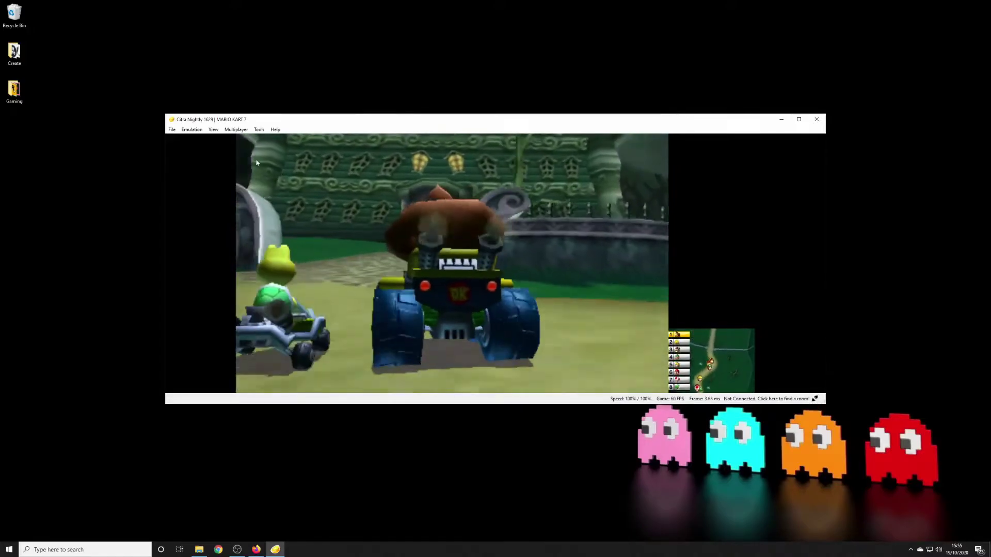
# Step: Set the internal resolution to 4x Native (1600x960) in the graphics configuration during the race
pyautogui.click(213, 130)
pyautogui.click(214, 129)
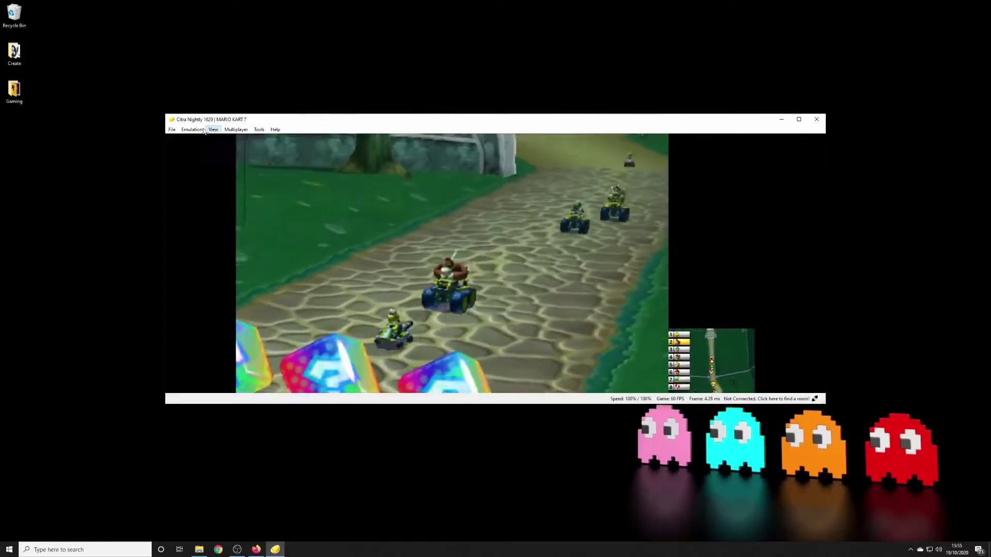
pyautogui.click(191, 129)
pyautogui.click(204, 209)
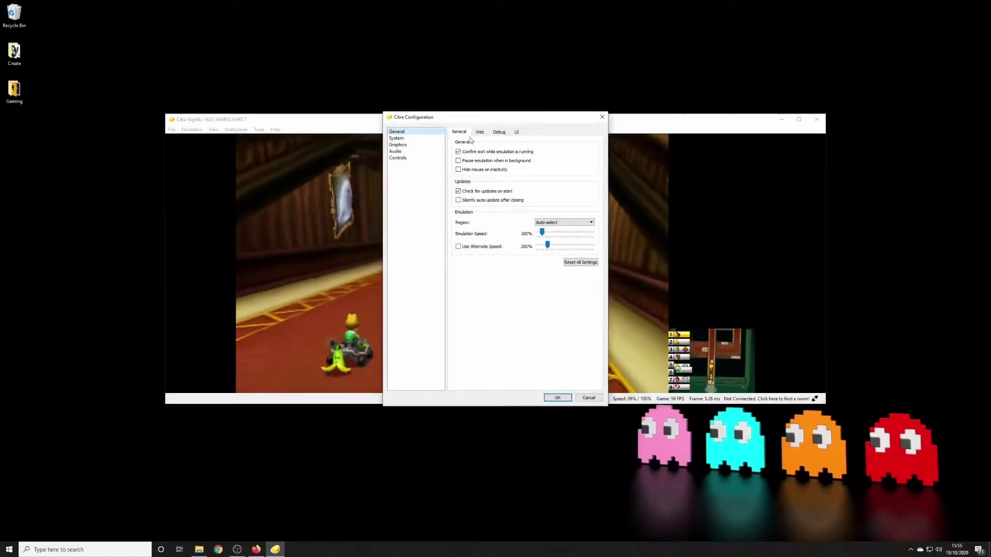
pyautogui.click(396, 146)
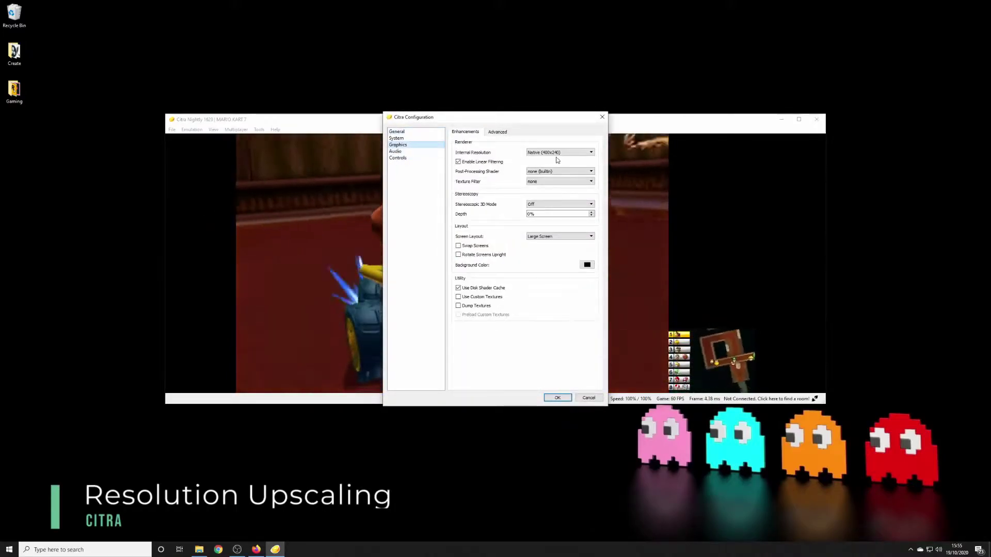
pyautogui.click(590, 152)
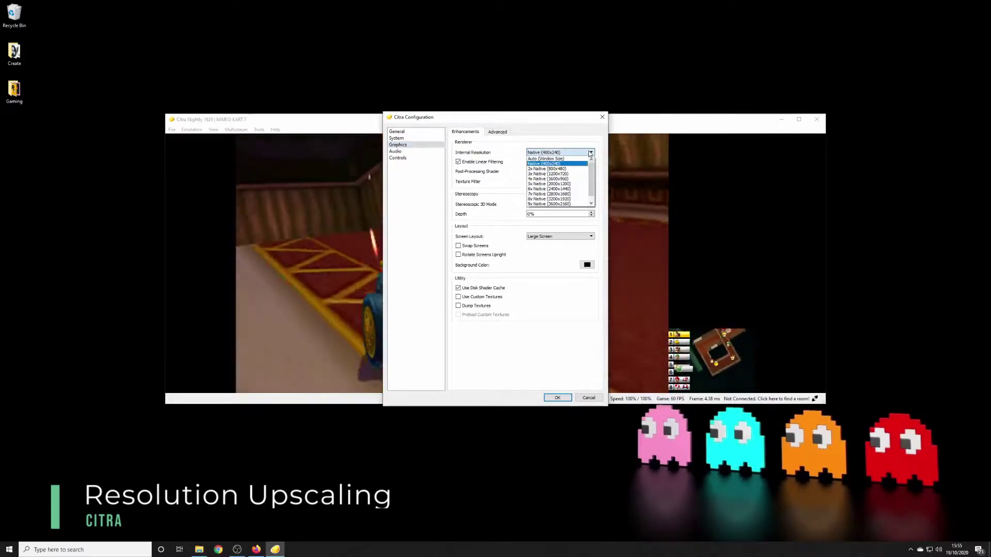
pyautogui.click(558, 178)
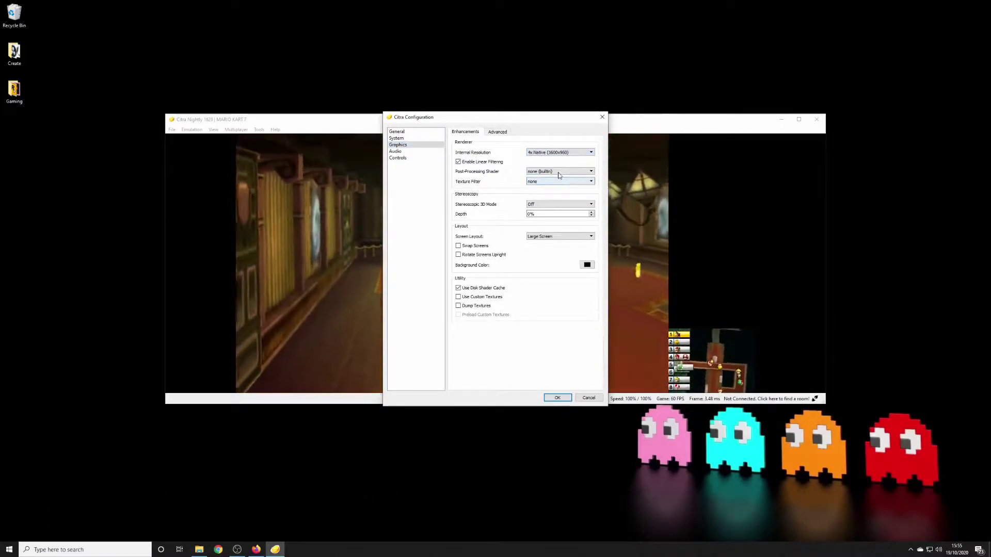
# Step: Look through the Post-Processing Shader and Texture Filter options, keep both at none, and accept the graphics settings
pyautogui.click(557, 172)
pyautogui.click(557, 178)
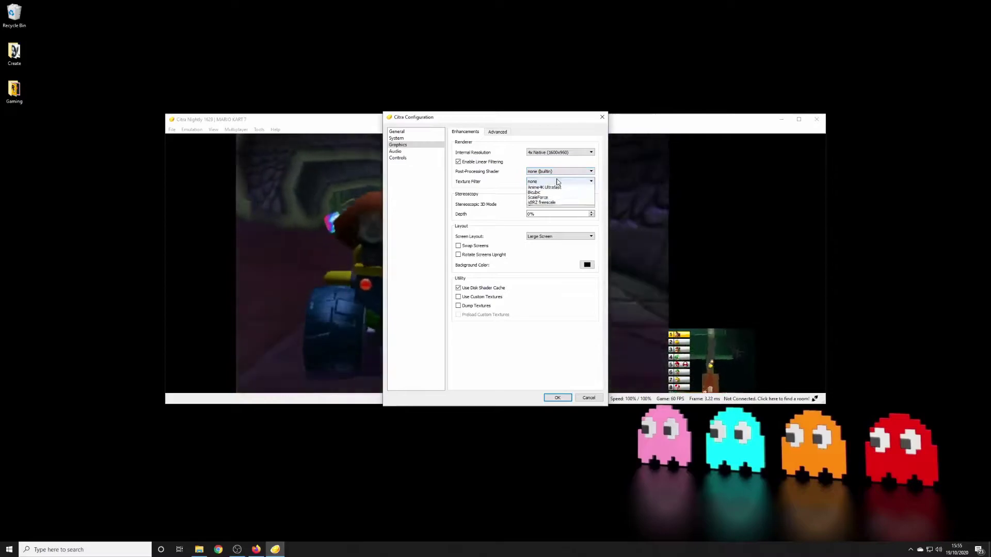
pyautogui.click(557, 182)
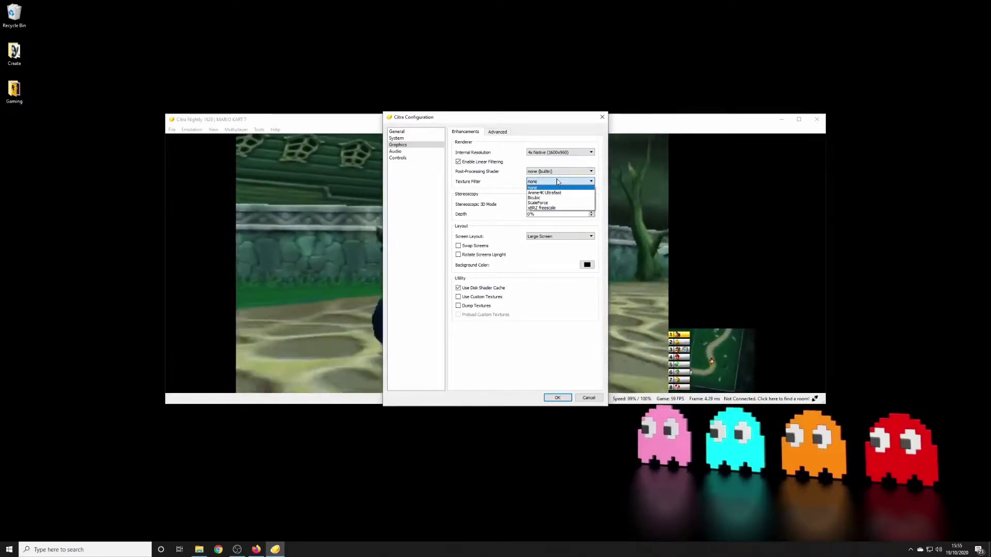
pyautogui.click(503, 184)
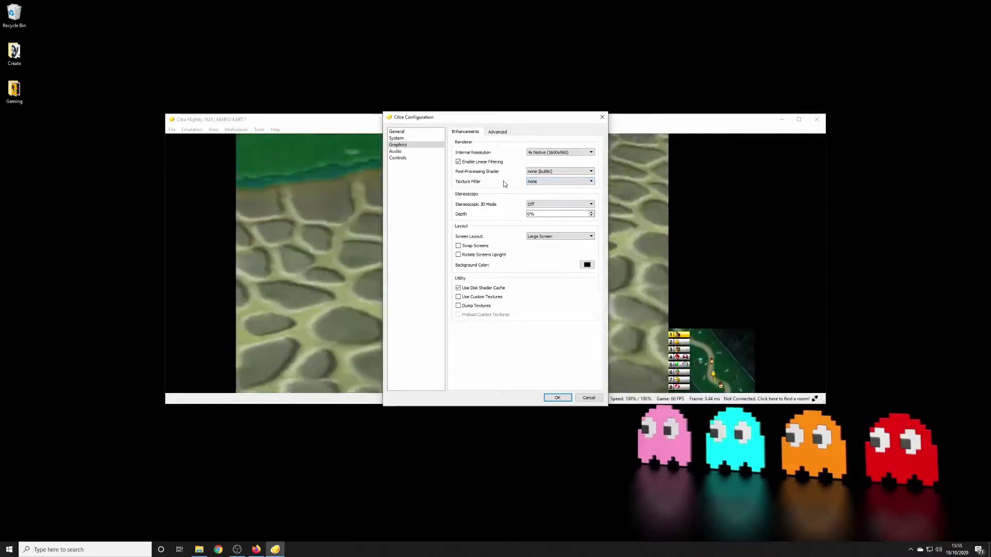
pyautogui.click(559, 398)
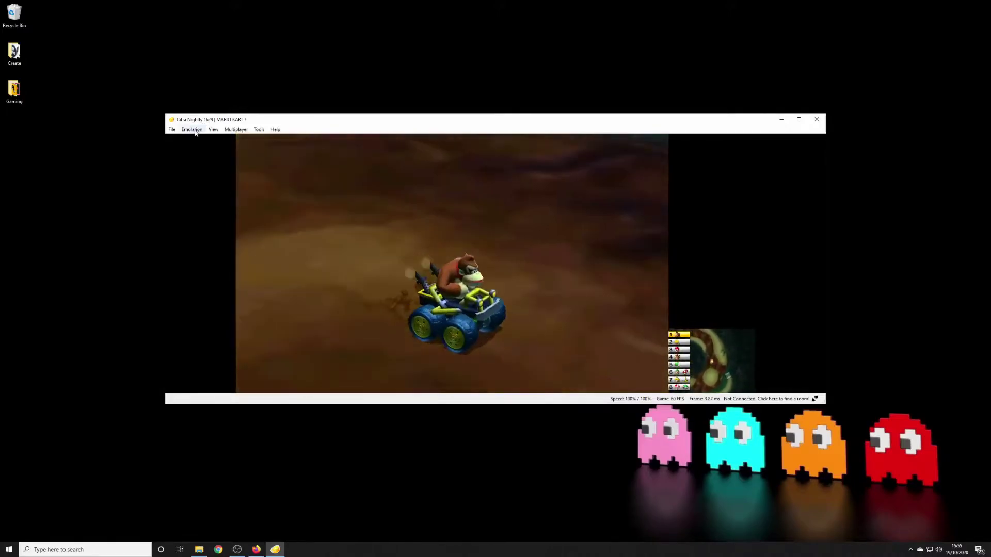
# Step: Set the internal resolution to 6x Native (2400x1440) in the graphics configuration and apply it
pyautogui.click(193, 130)
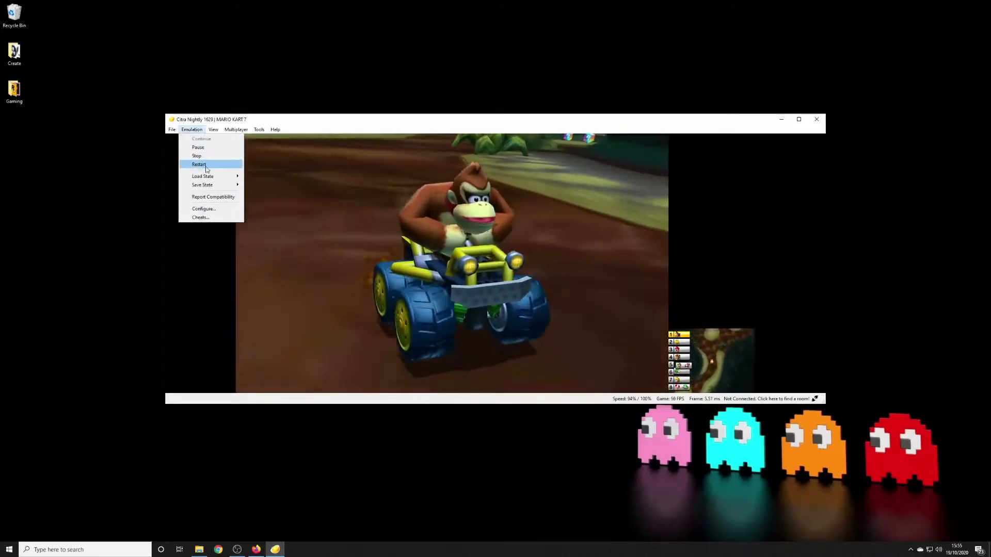
pyautogui.click(204, 209)
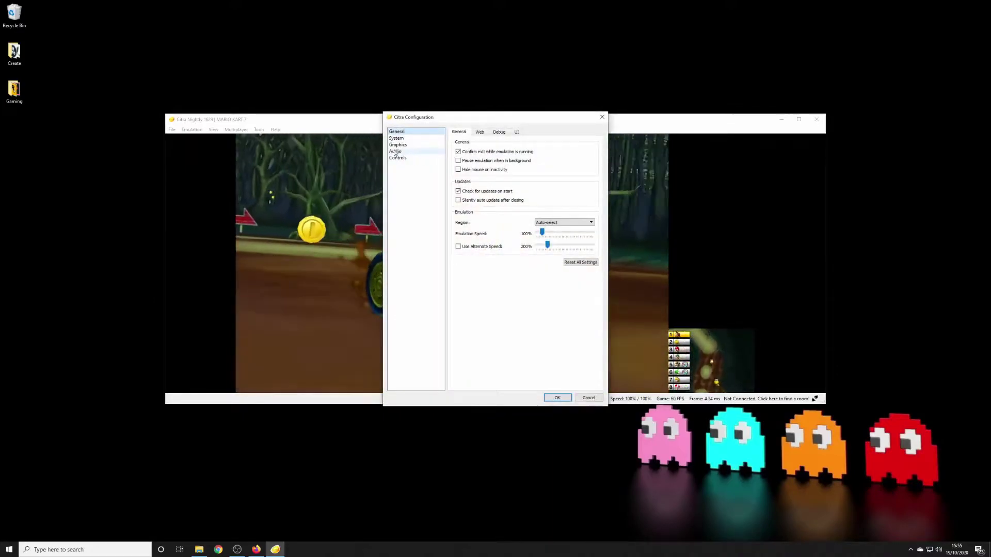
pyautogui.click(398, 145)
pyautogui.click(591, 153)
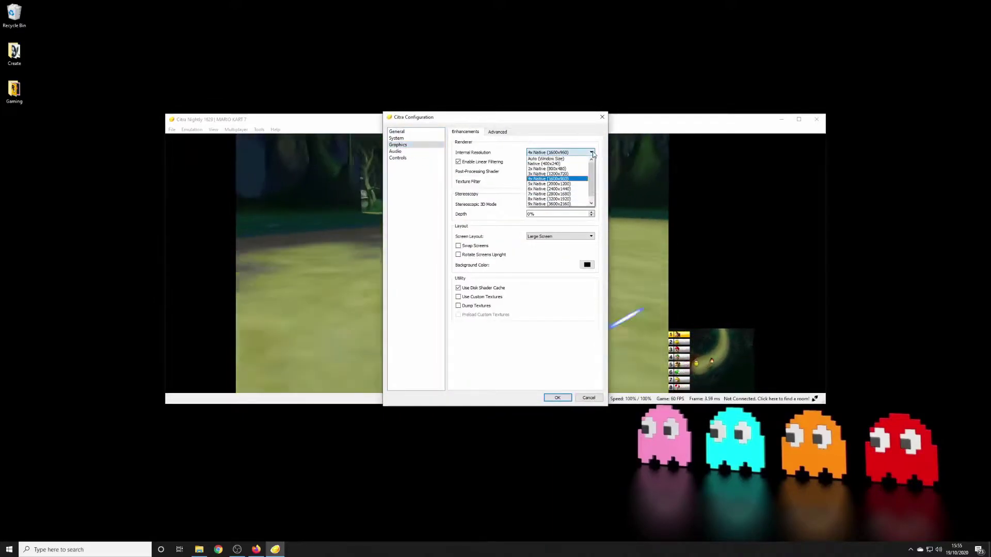
pyautogui.click(573, 189)
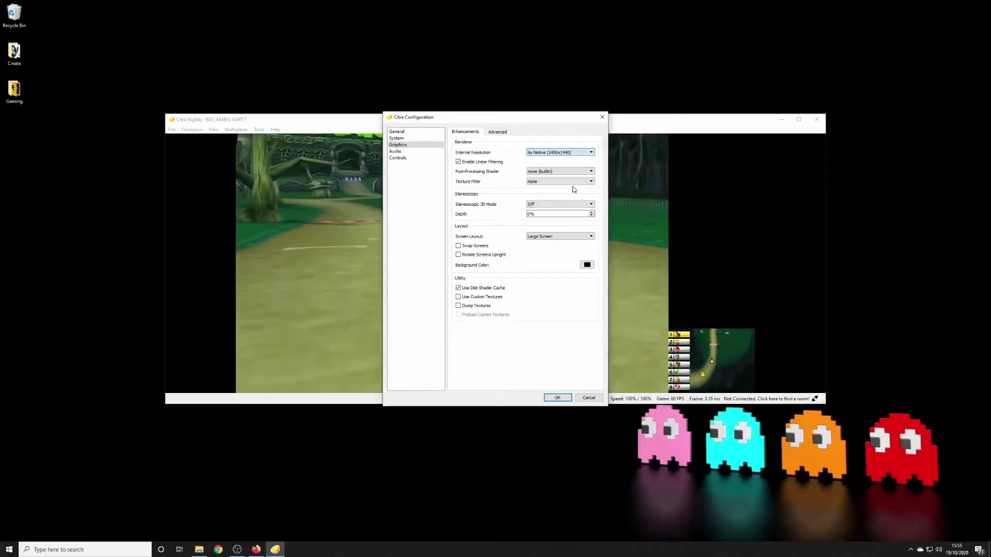
pyautogui.click(553, 399)
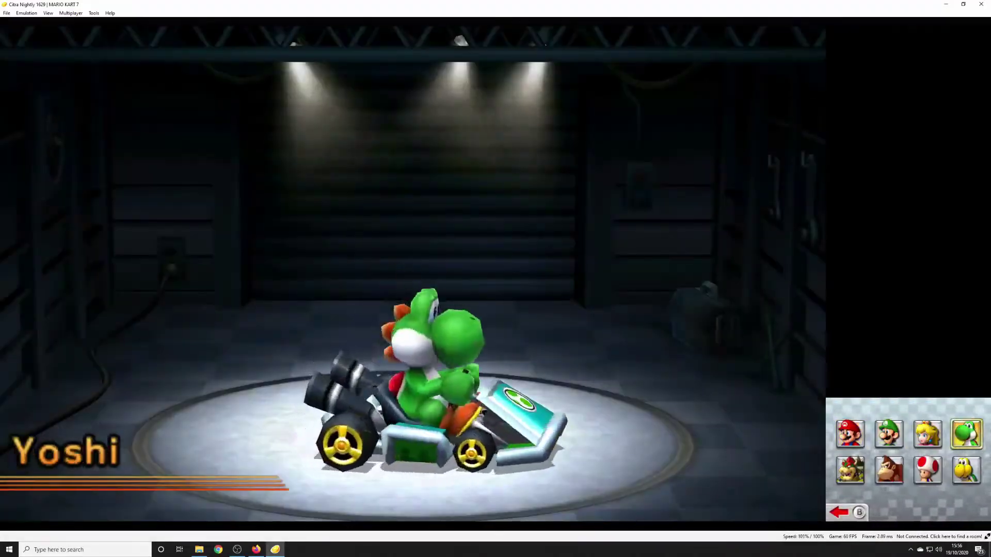
# Step: Choose Yoshi with the Standard kart and confirm the vehicle parts to start a race
pyautogui.press('a')
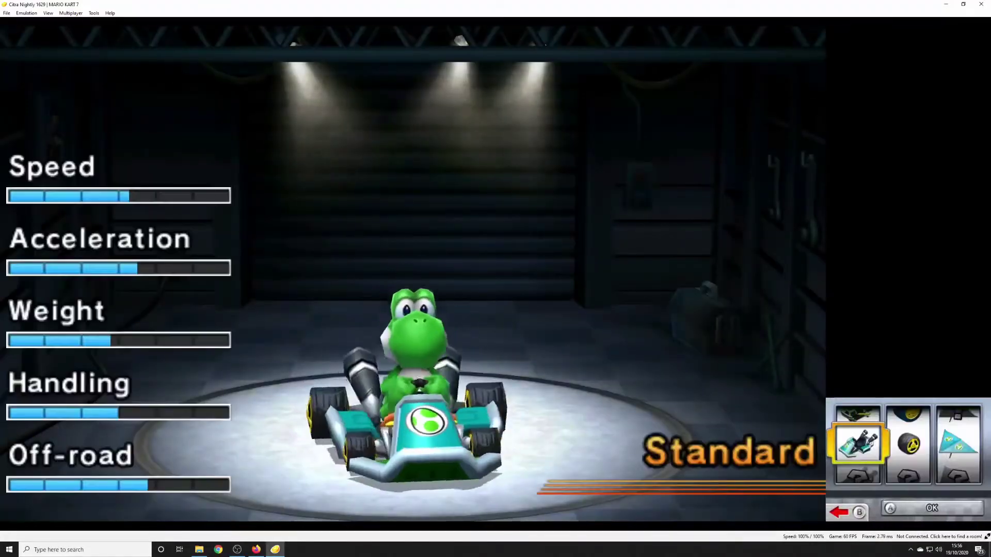
pyautogui.press('a')
pyautogui.press('a')
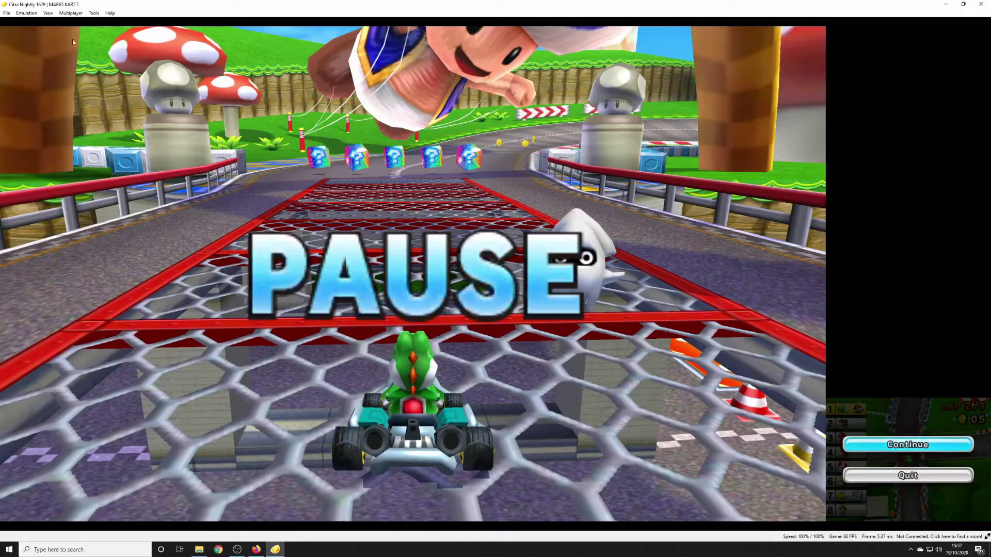
# Step: Review the higher internal resolution options, up to 9x Native (3600x2160), in the graphics configuration and close it
pyautogui.click(24, 14)
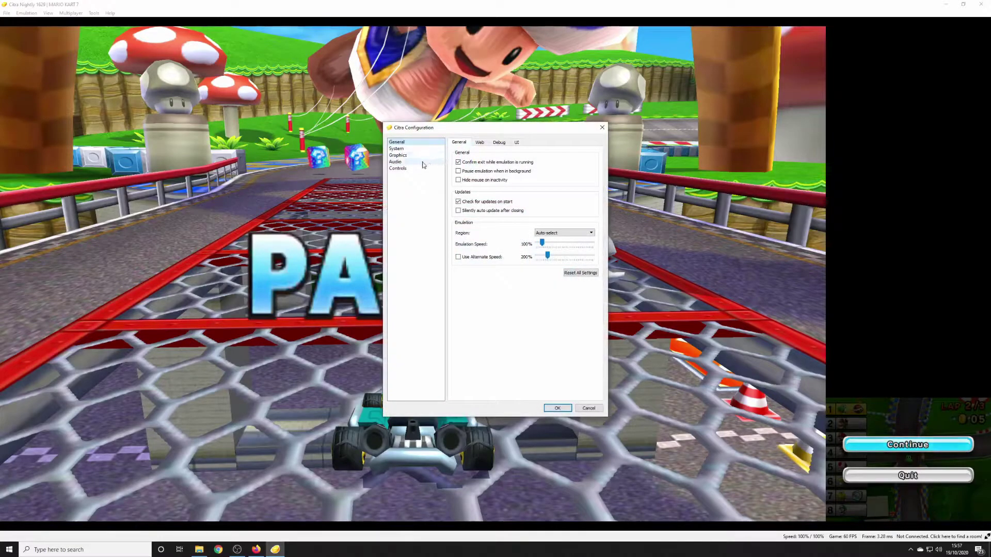
pyautogui.click(397, 155)
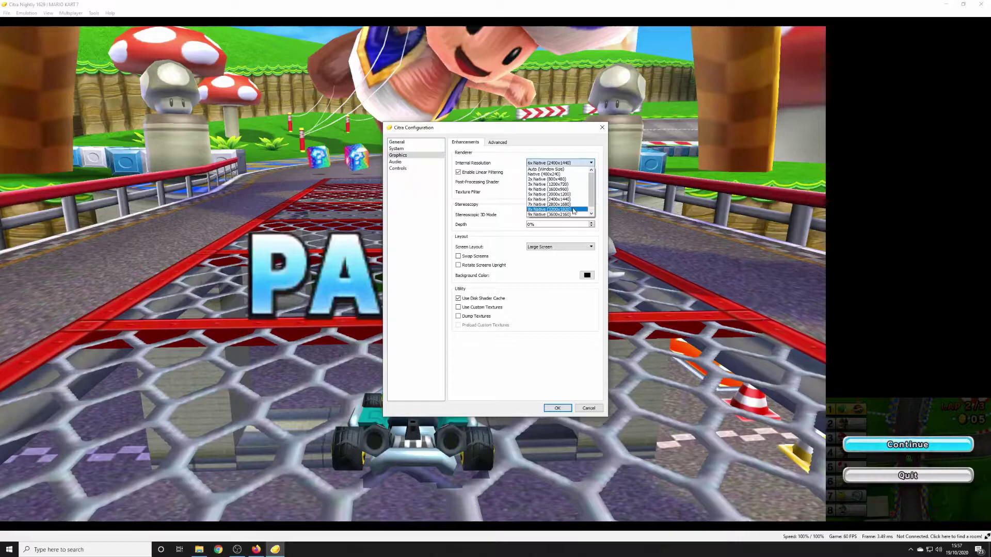
pyautogui.click(557, 408)
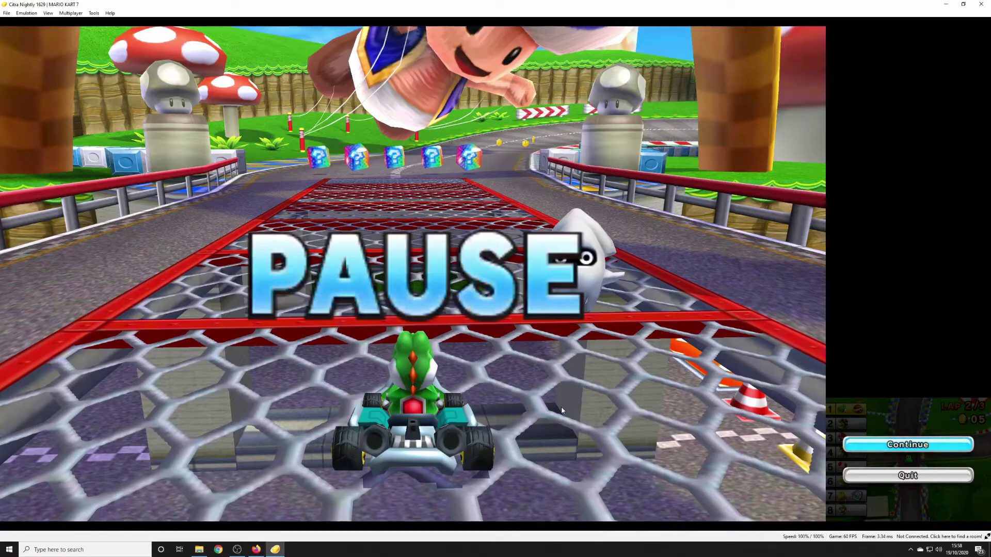
# Step: Resume the paused Mario Kart 7 race and keep driving Yoshi's kart around the track on lap 2
pyautogui.press('a')
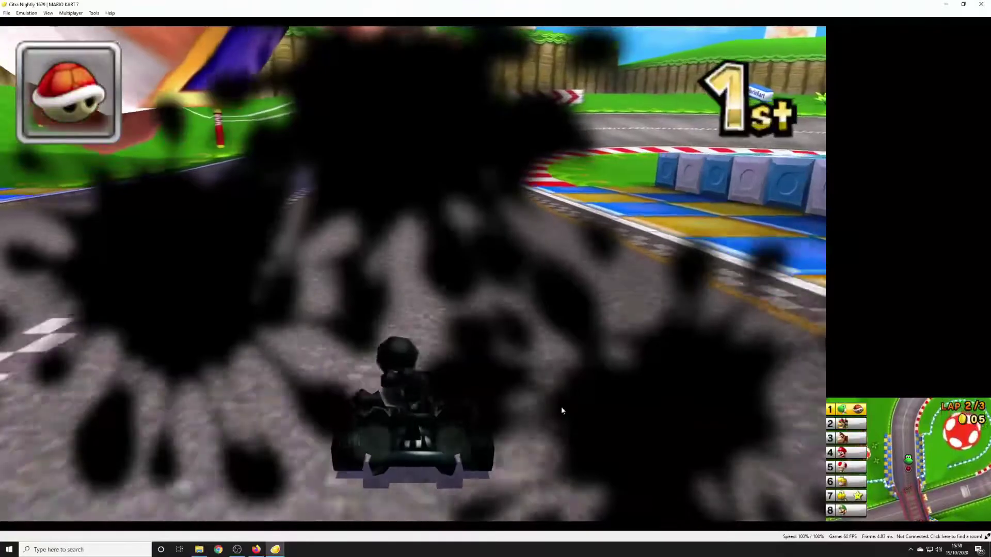
pyautogui.press('q')
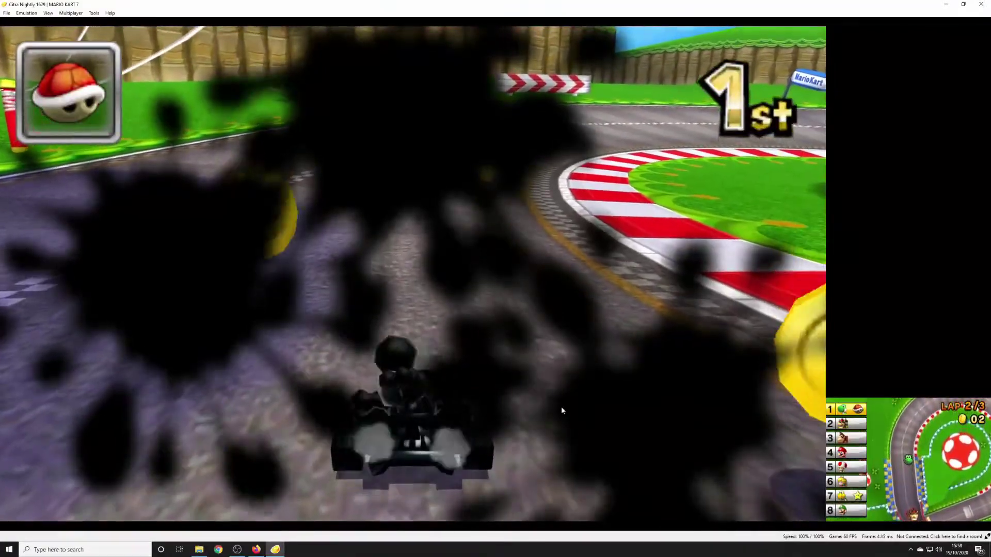
pyautogui.press('Right')
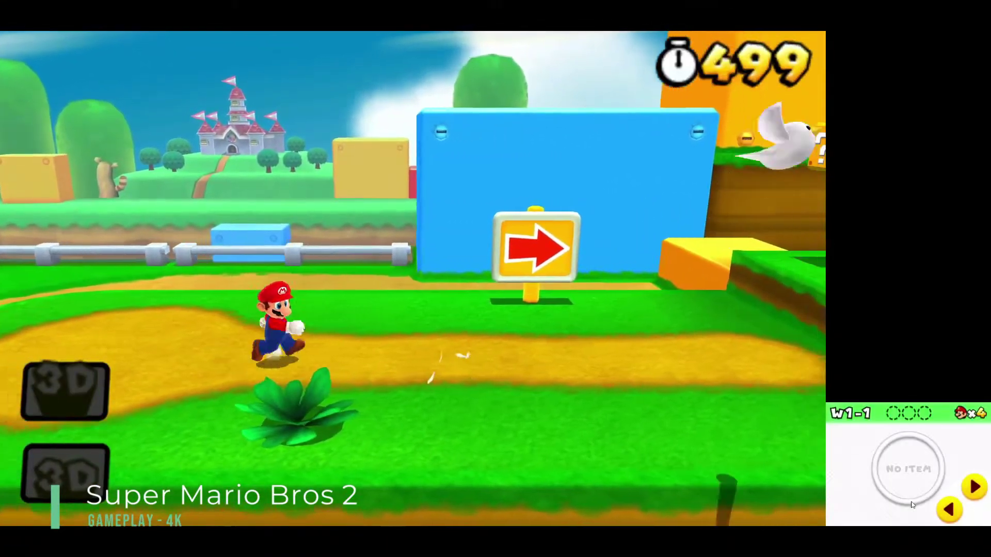
# Step: Run Mario past the arrow sign in W1-1 and jump onto the raised grass ledge before the bridge
pyautogui.press('Right')
pyautogui.press('a')
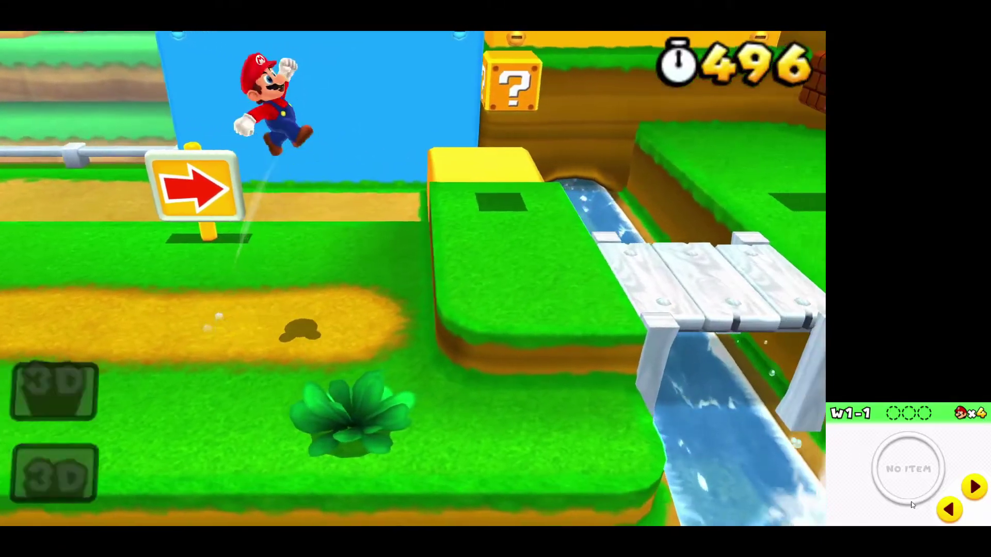
pyautogui.press('a')
pyautogui.press('Right')
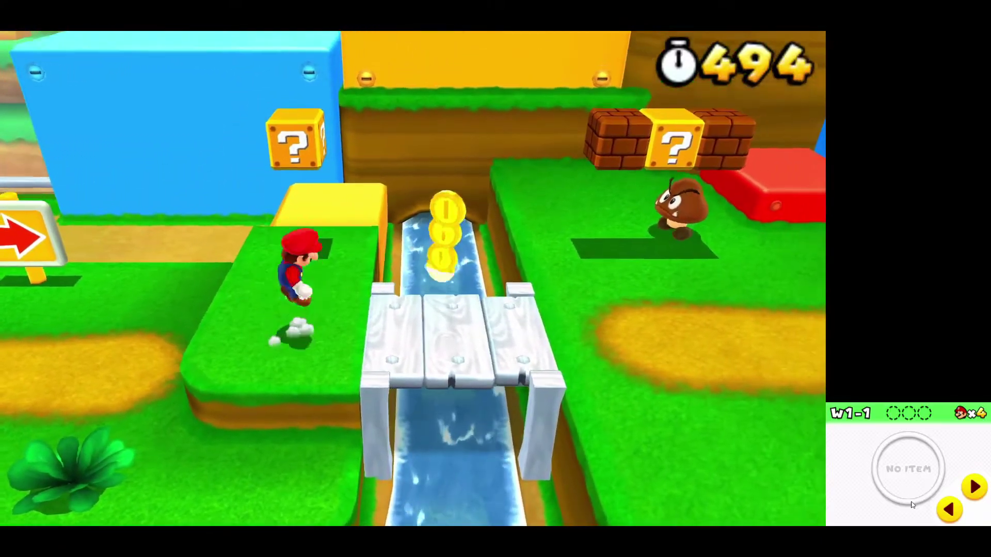
# Step: Position Mario under the question block on the raised ledge and jump to hit it for its coin
pyautogui.press('a')
pyautogui.press('Up')
pyautogui.press('a')
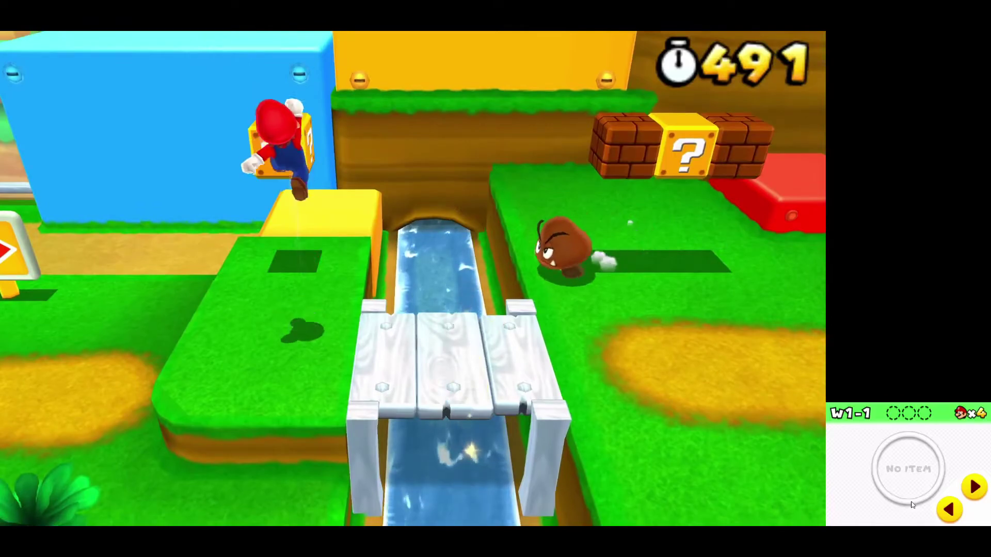
pyautogui.press('a')
pyautogui.press('a')
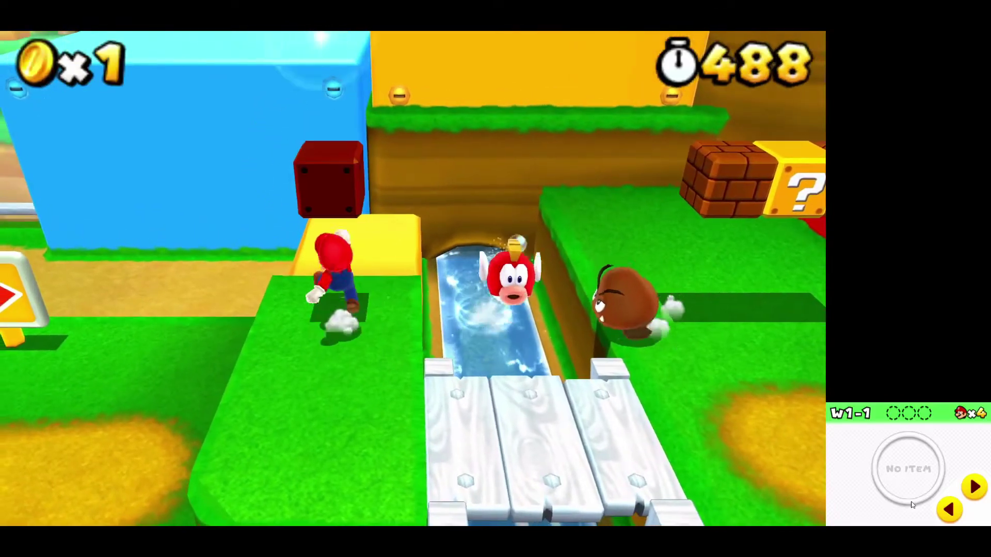
# Step: Move Mario away from the used block and run him across the wooden bridge past the Goomba
pyautogui.press('Down')
pyautogui.press('a')
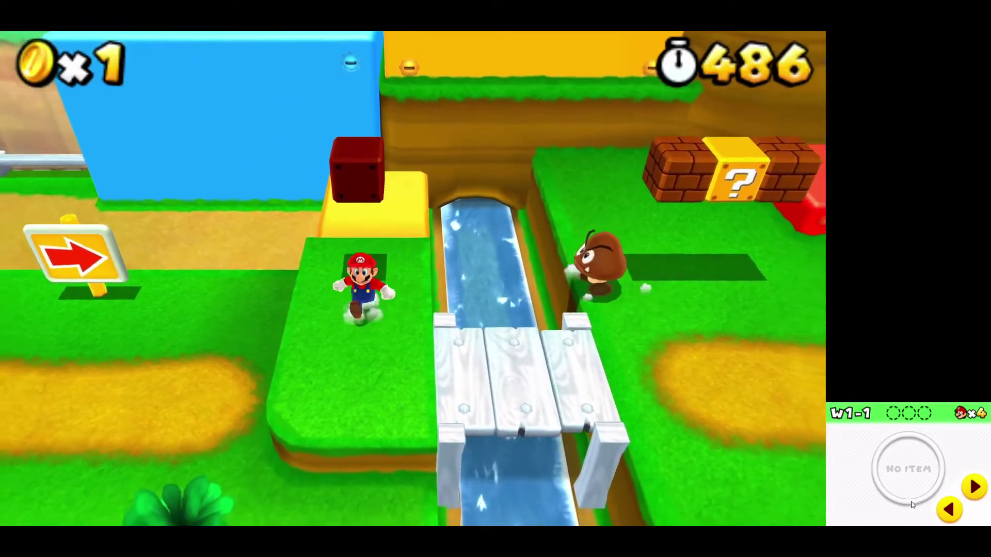
pyautogui.press('a')
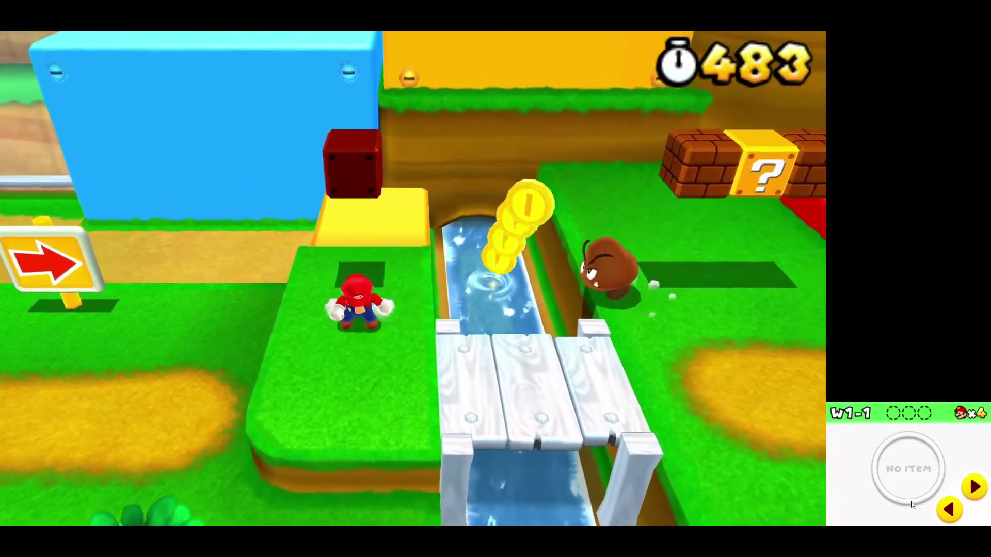
pyautogui.press('a')
pyautogui.press('Right')
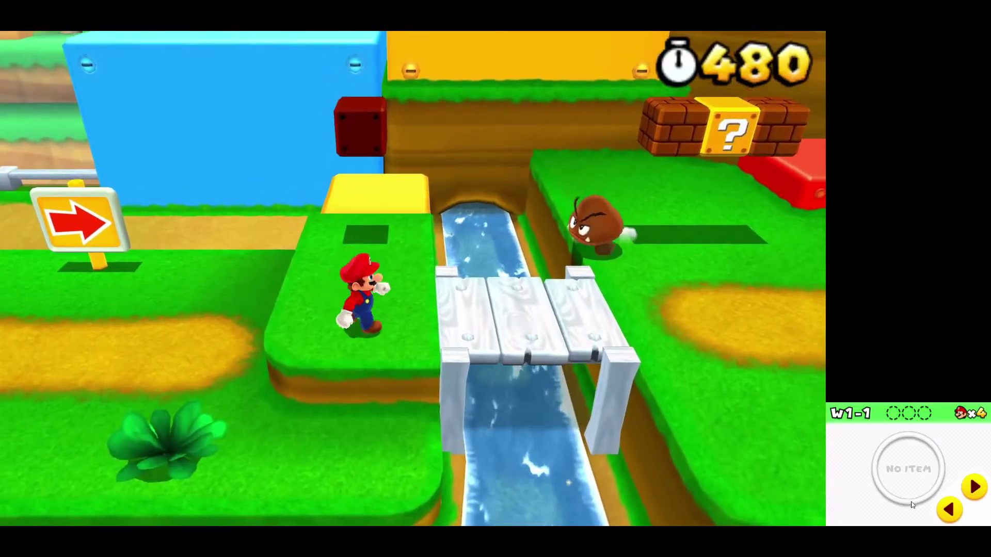
pyautogui.press('a')
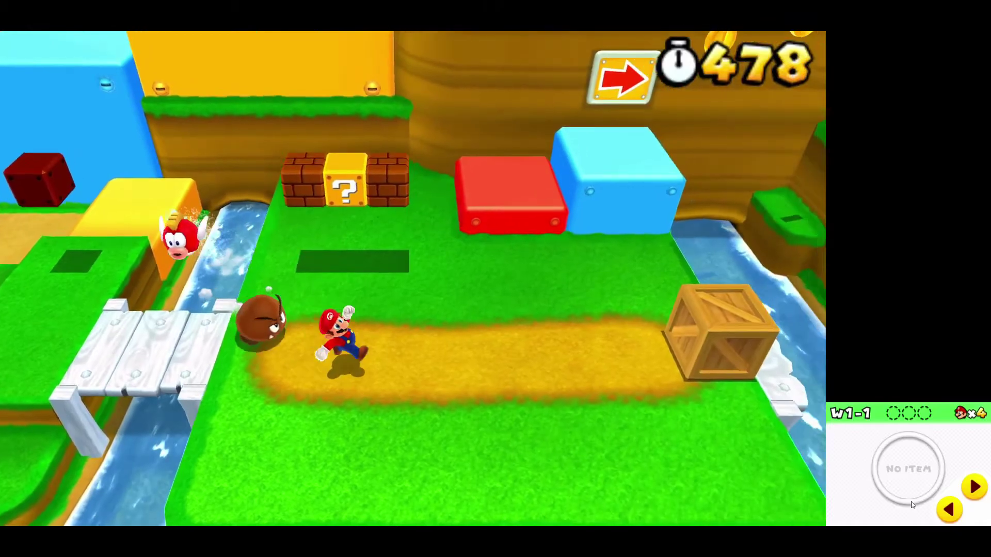
# Step: Smash the brick blocks beyond the bridge and hit the question block between them to release the power-up leaf
pyautogui.press('Up')
pyautogui.press('Left')
pyautogui.press('a')
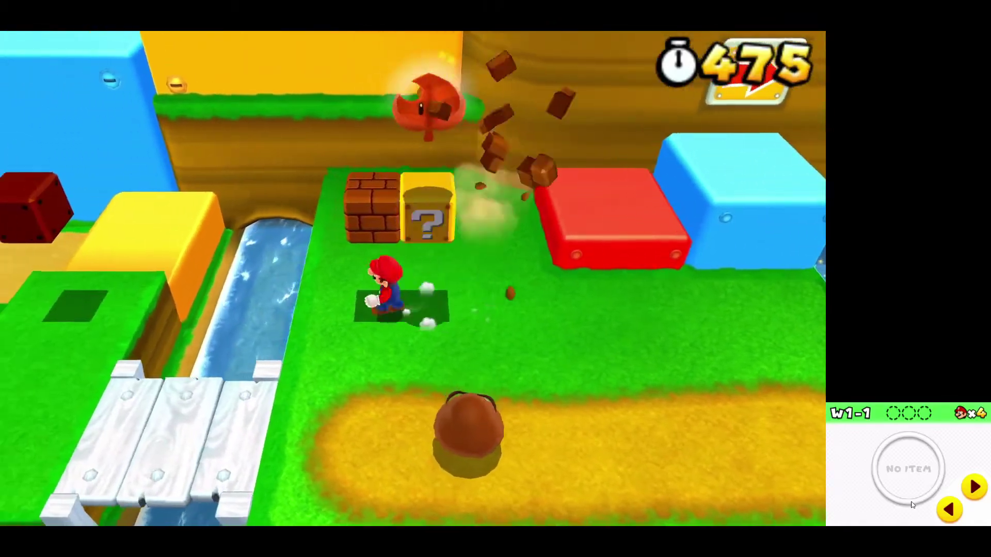
pyautogui.press('a')
# Step: Jump Mario around the Goomba near the red block and return to collect the leaf, turning him into Tanooki Mario
pyautogui.press('Right')
pyautogui.press('Right')
pyautogui.press('a')
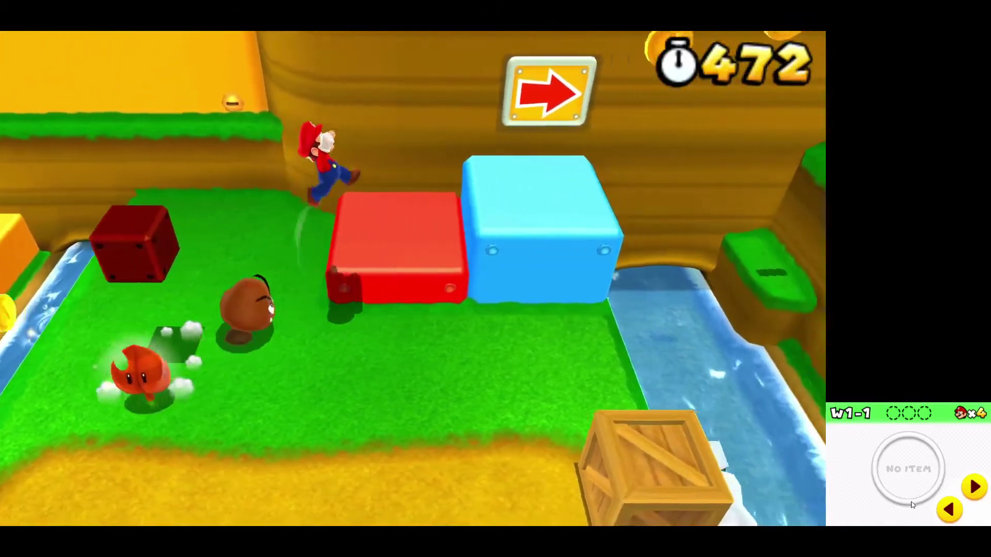
pyautogui.press('Down')
pyautogui.press('Left')
pyautogui.press('Left')
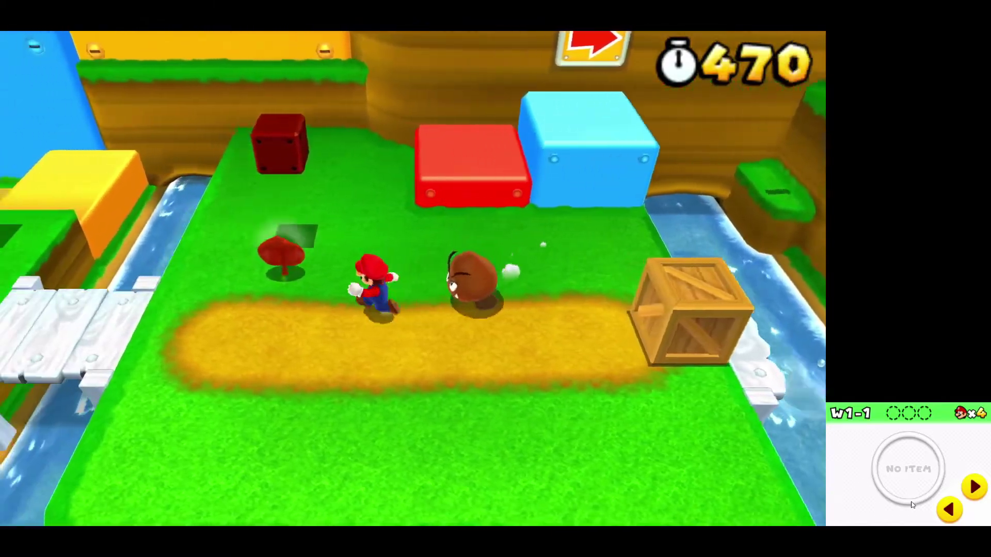
pyautogui.press('Up')
pyautogui.press('Up')
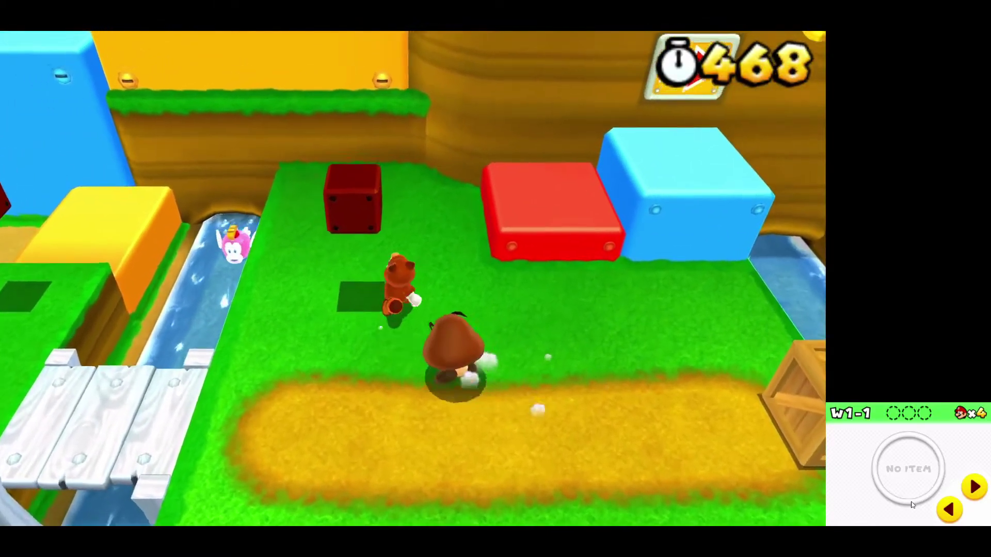
# Step: Climb Tanooki Mario over the red and blue blocks toward the coins and exit full-screen display
pyautogui.press('Right')
pyautogui.press('a')
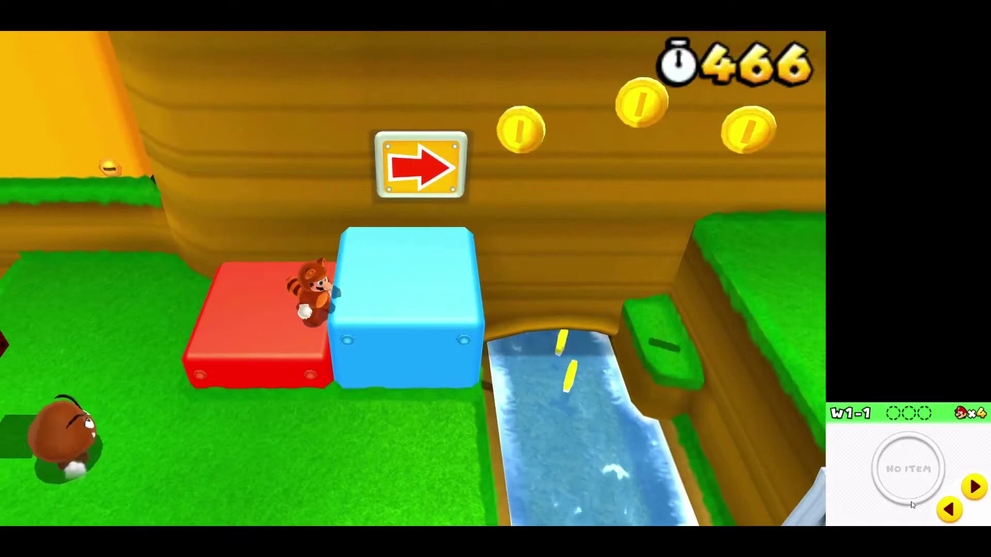
pyautogui.press('F11')
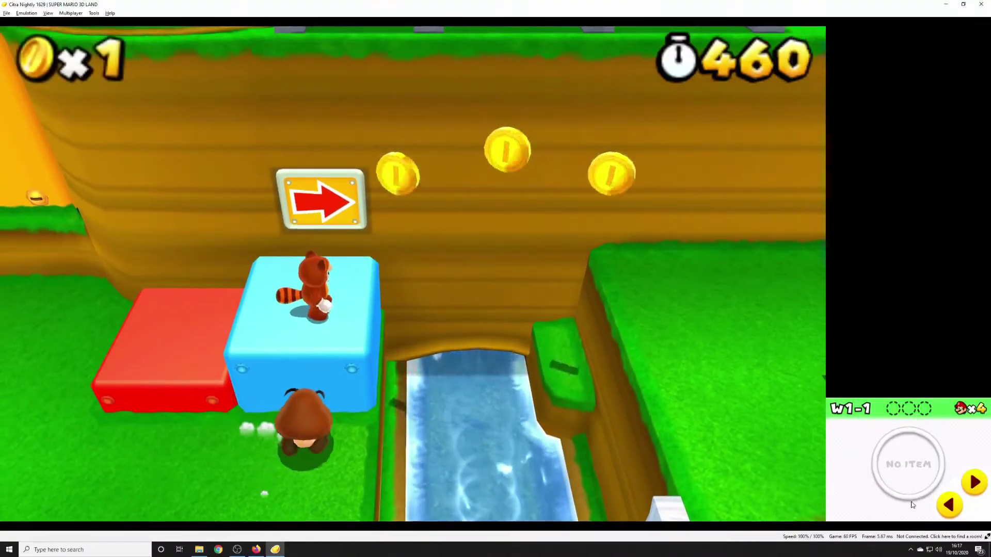
pyautogui.press('Right')
pyautogui.press('a')
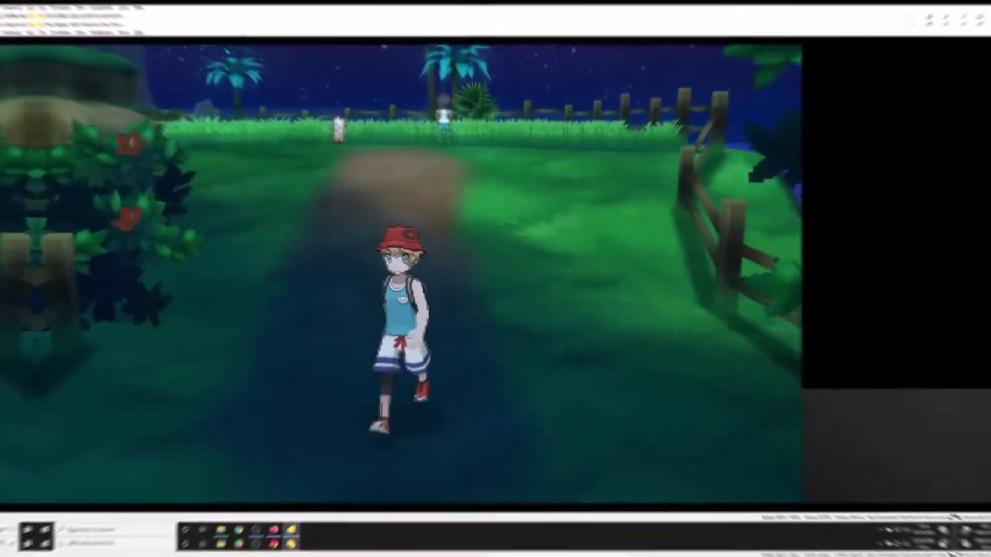
# Step: In Pokémon Ultra Moon, walk the trainer along the fenced night path and uphill to the girl with the Meowth
pyautogui.press('Down')
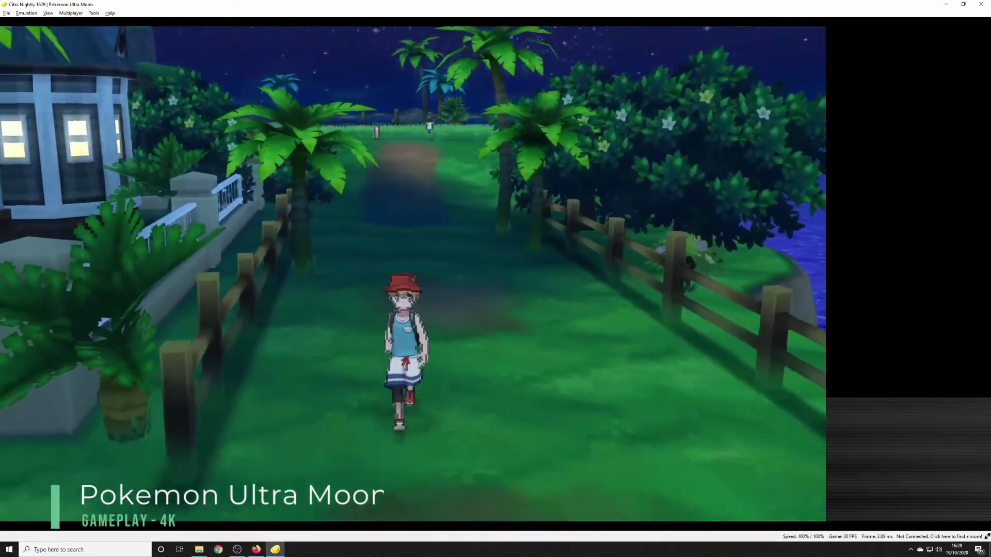
pyautogui.press('Left')
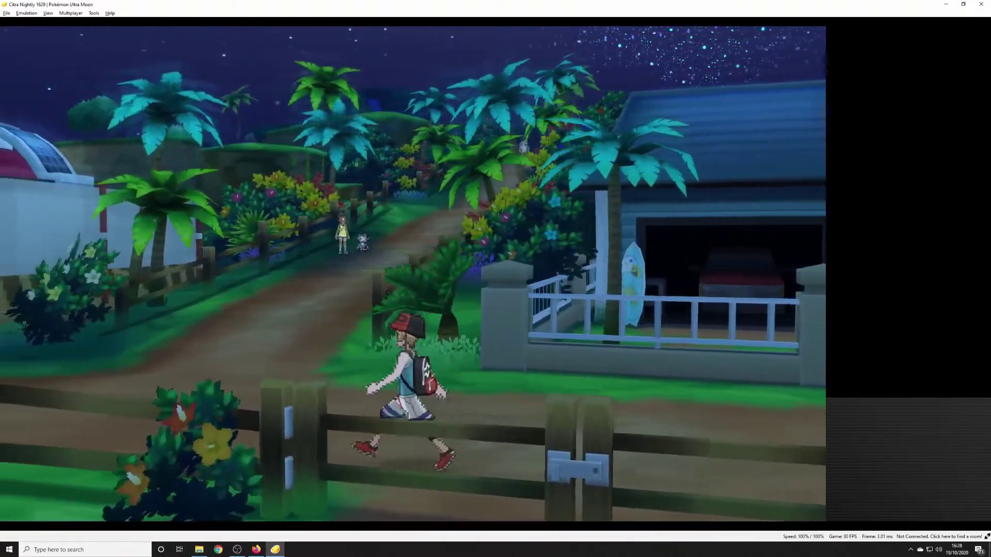
pyautogui.press('Up')
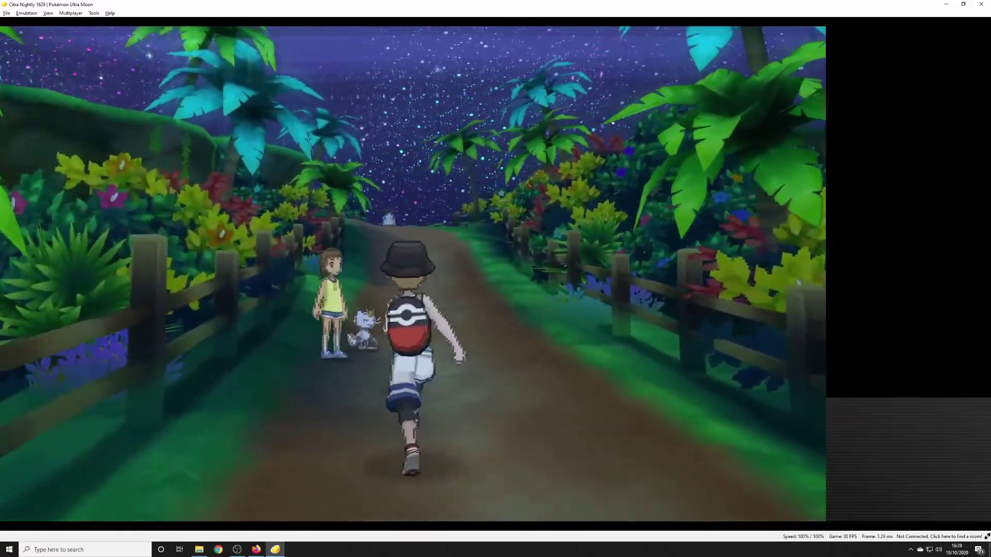
pyautogui.press('Down')
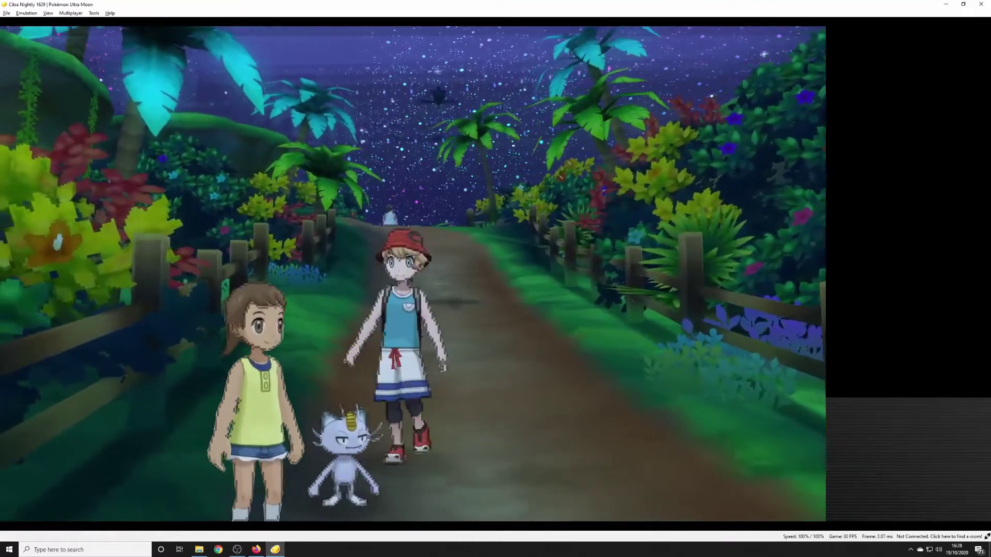
pyautogui.press('Left')
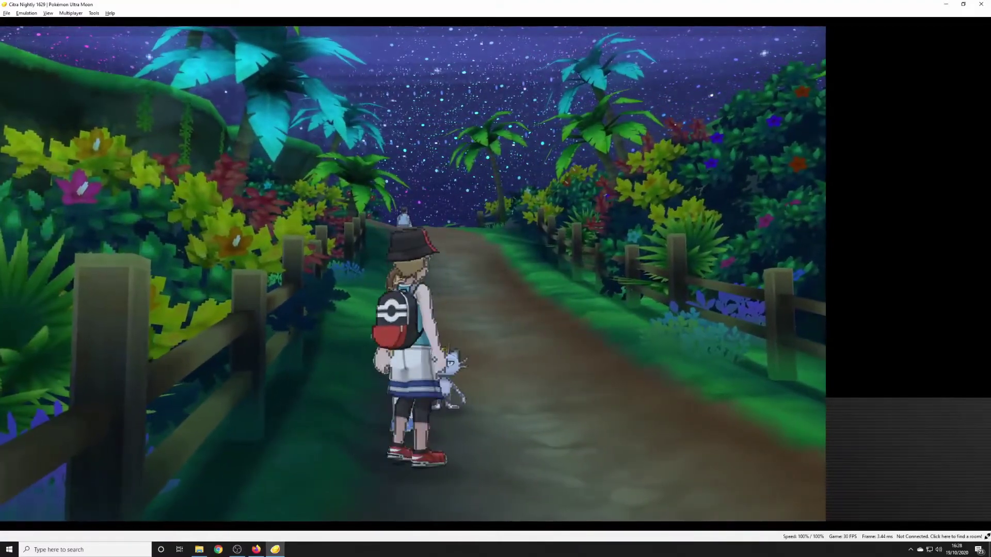